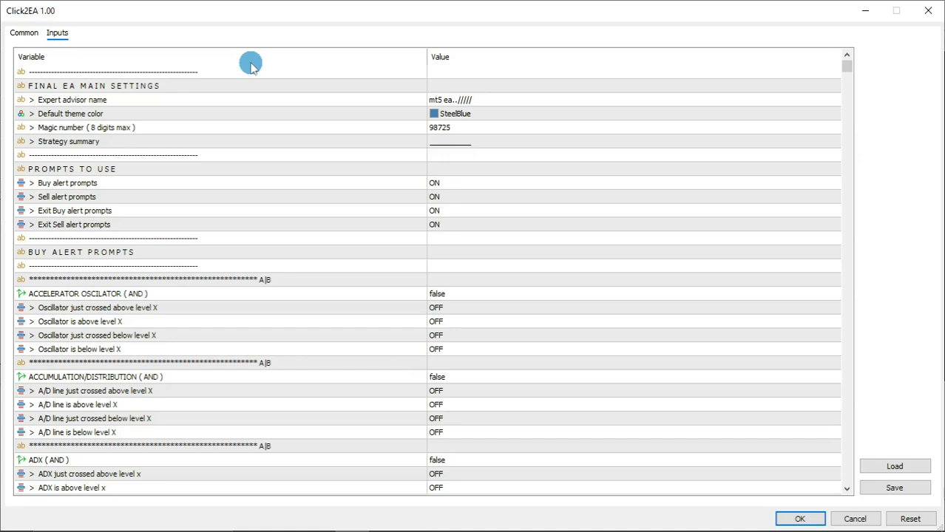
# - Review the final EA main settings, from expert advisor name to strategy summary, and the Prompts To Use section
pyautogui.click(170, 88)
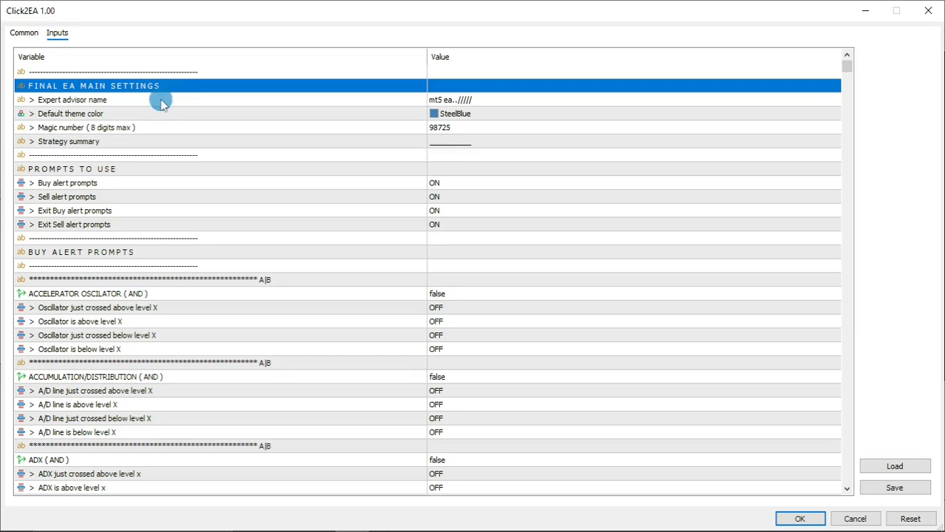
pyautogui.click(161, 99)
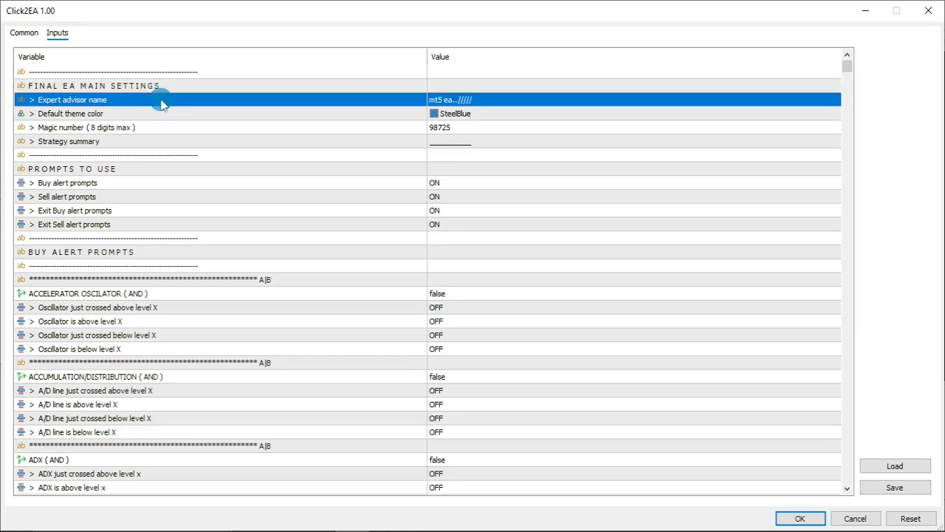
pyautogui.click(161, 116)
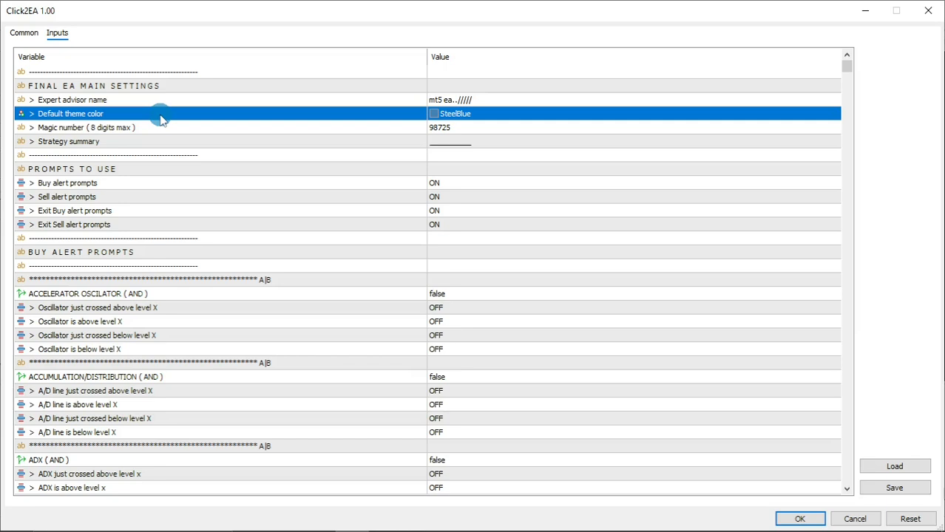
pyautogui.click(162, 129)
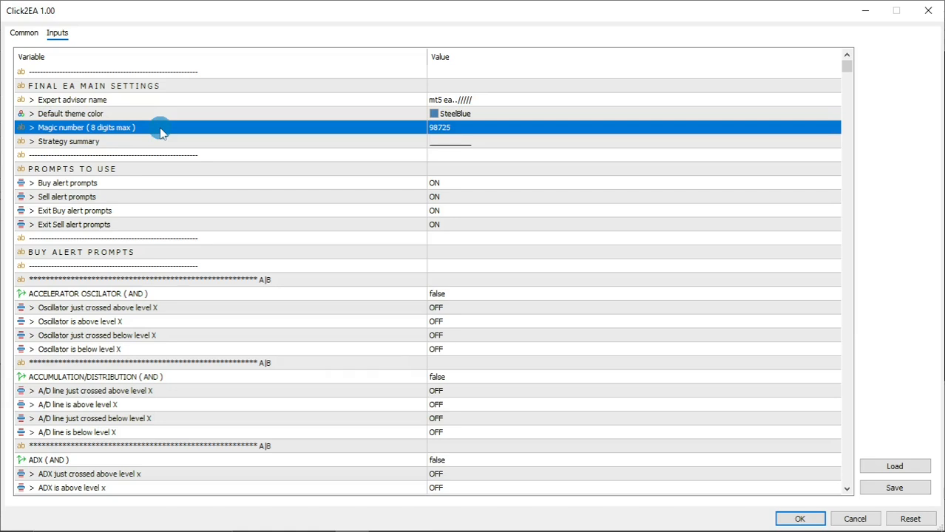
pyautogui.click(160, 142)
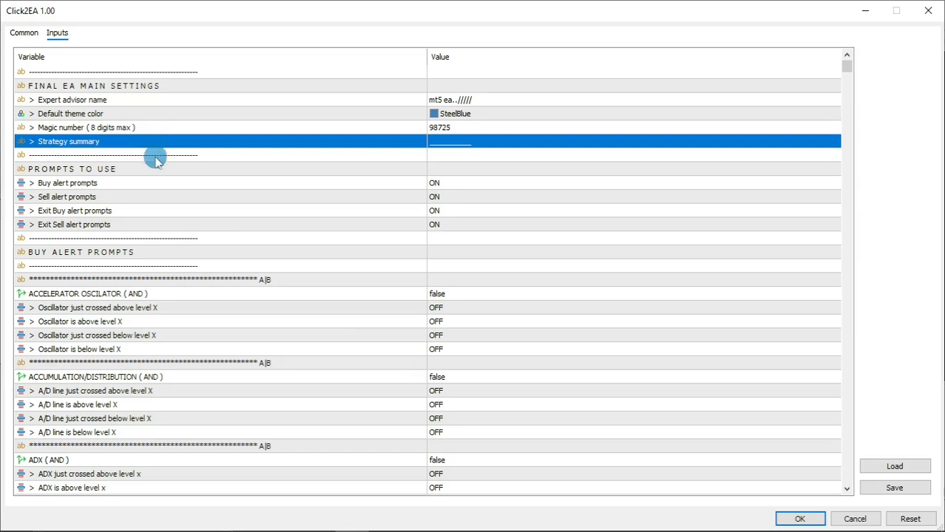
pyautogui.click(170, 171)
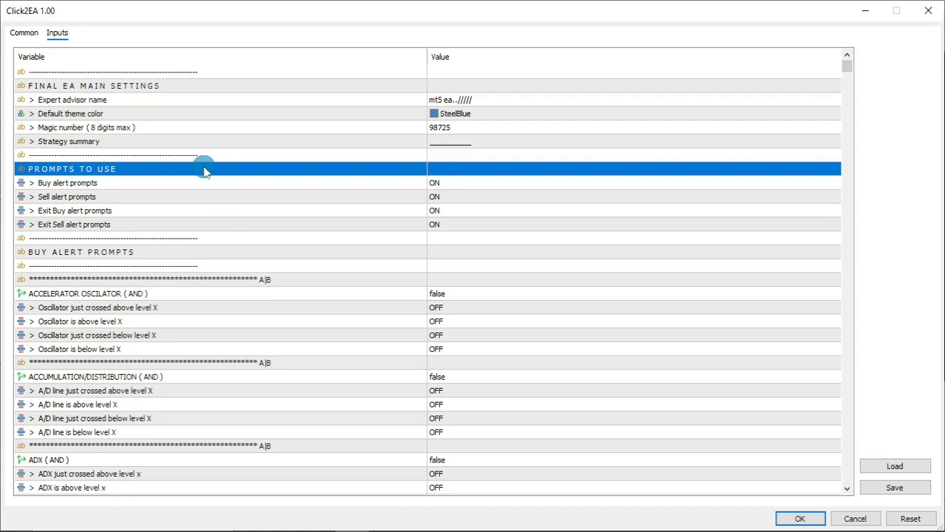
pyautogui.click(201, 184)
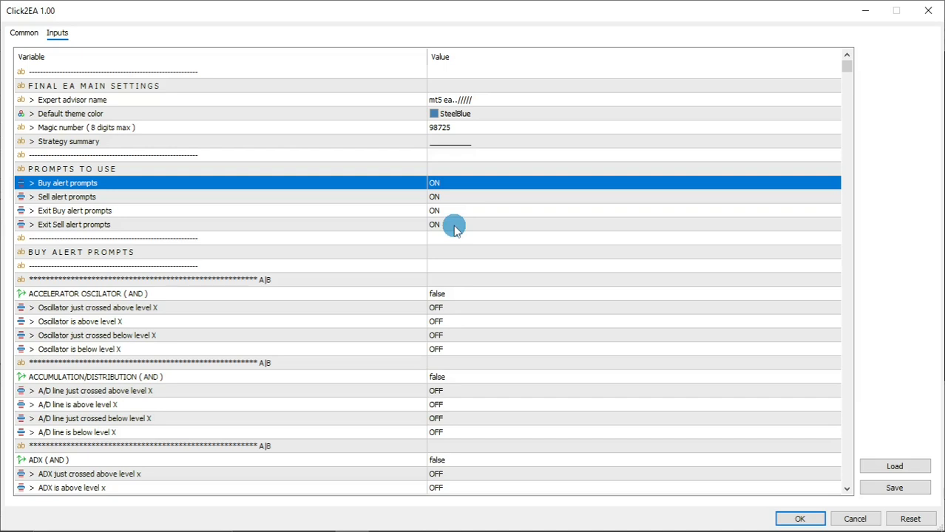
# - In the buy alert prompts, enable Accelerator Oscillator with "Oscillator is above level X" and Accumulation/Distribution with "A/D line is above level X"
pyautogui.click(438, 295)
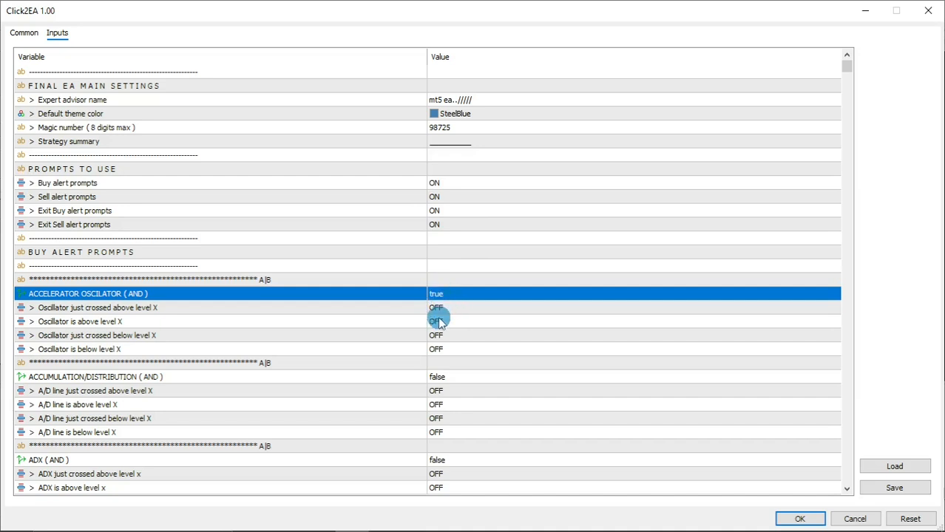
pyautogui.doubleClick(439, 322)
pyautogui.click(440, 332)
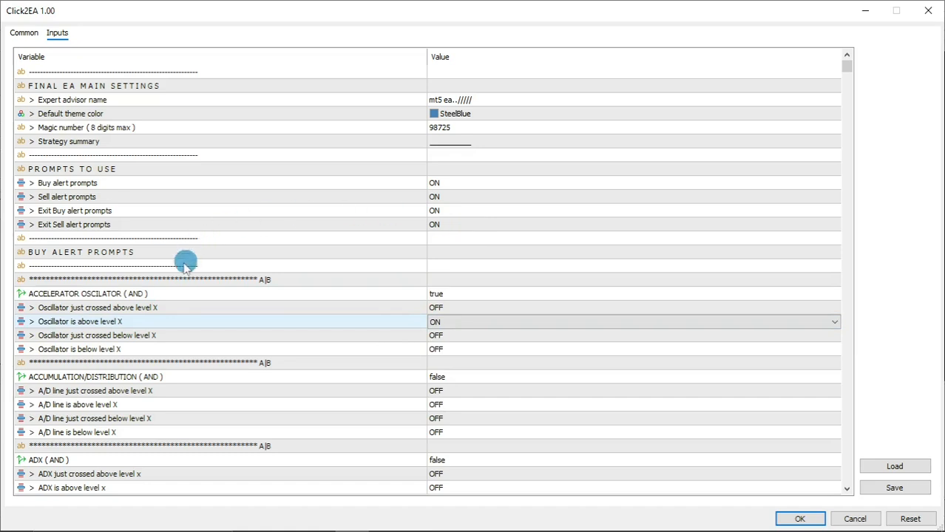
pyautogui.click(165, 294)
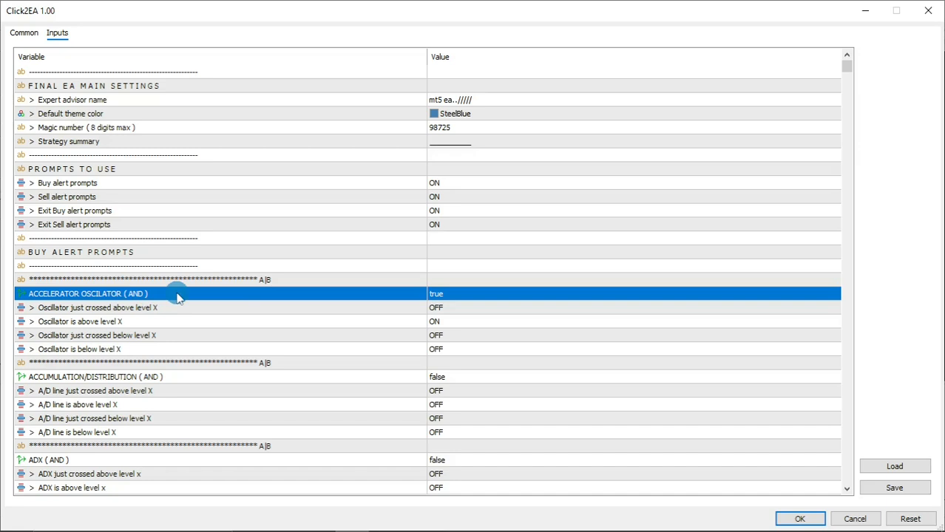
pyautogui.click(453, 324)
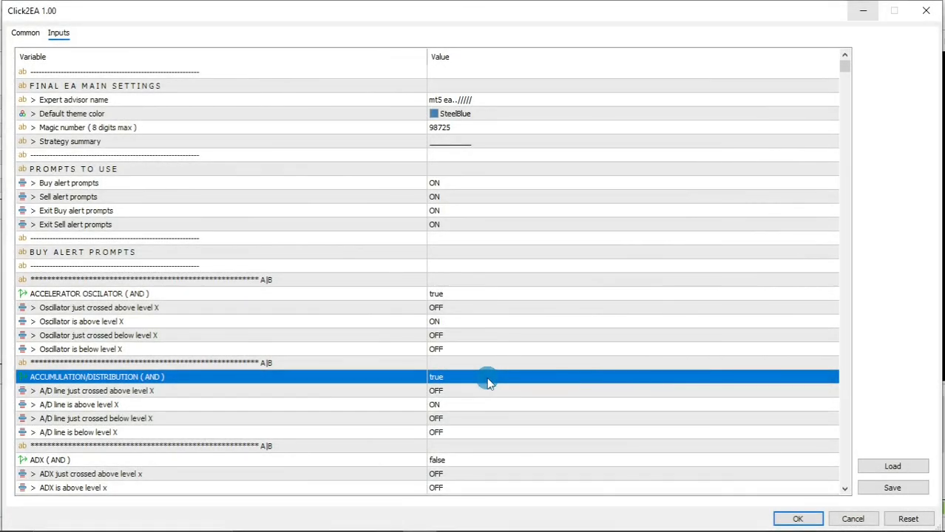
pyautogui.click(454, 407)
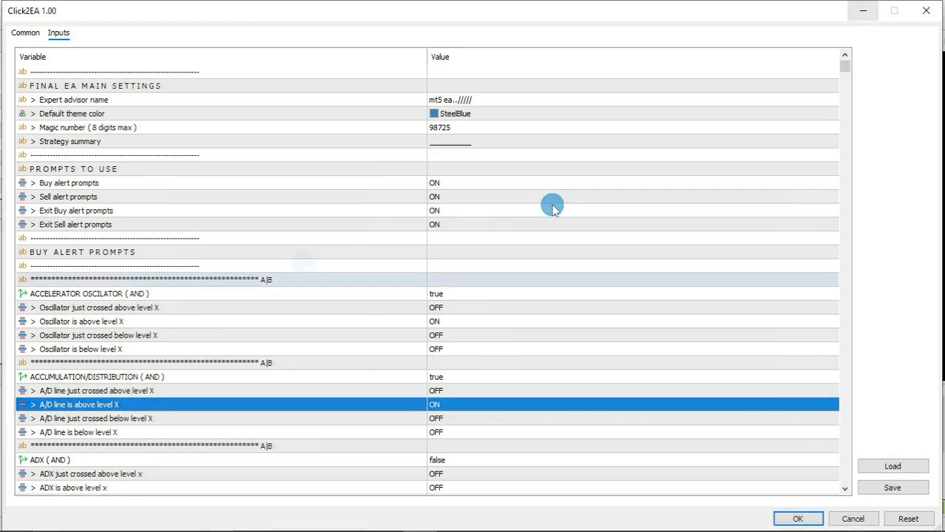
# - Examine the divider labels that mark the buy, sell, exit buy and exit sell alert prompt sections
pyautogui.click(327, 278)
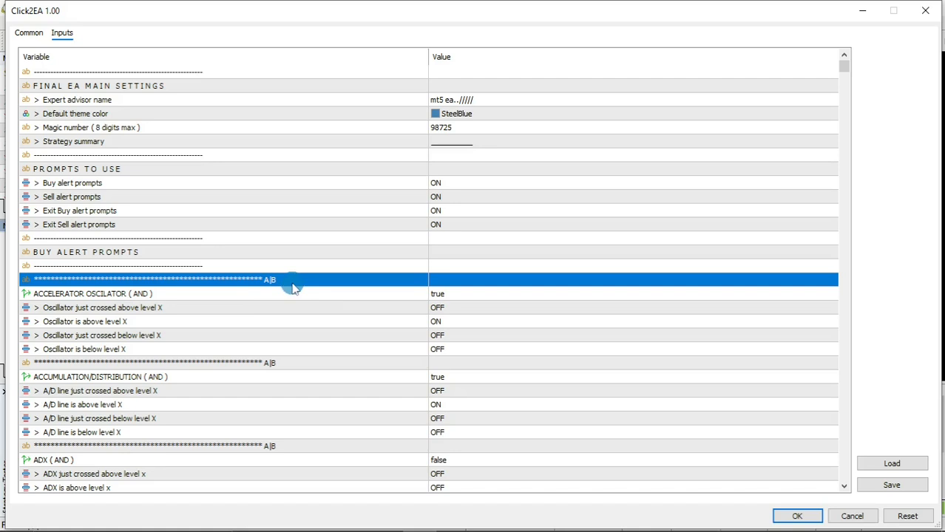
pyautogui.scroll(-10, 292, 288)
pyautogui.click(304, 211)
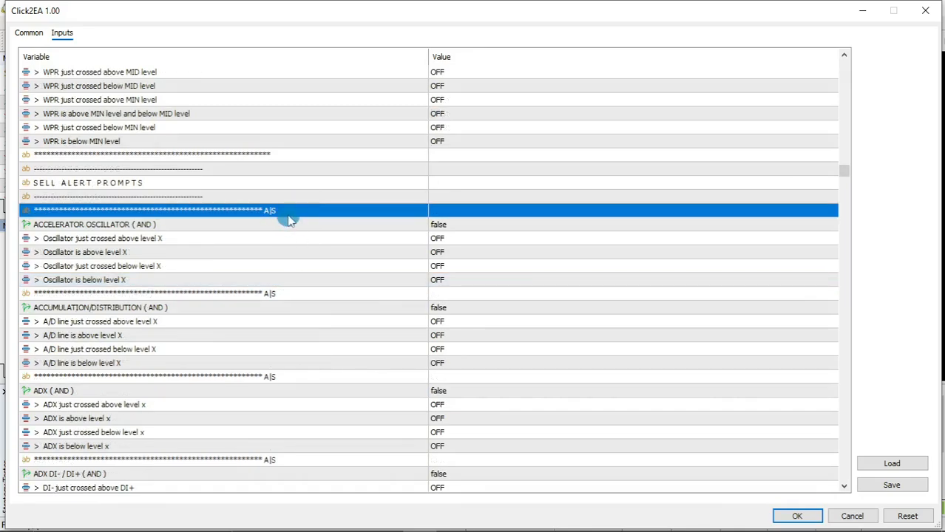
pyautogui.scroll(-10, 296, 266)
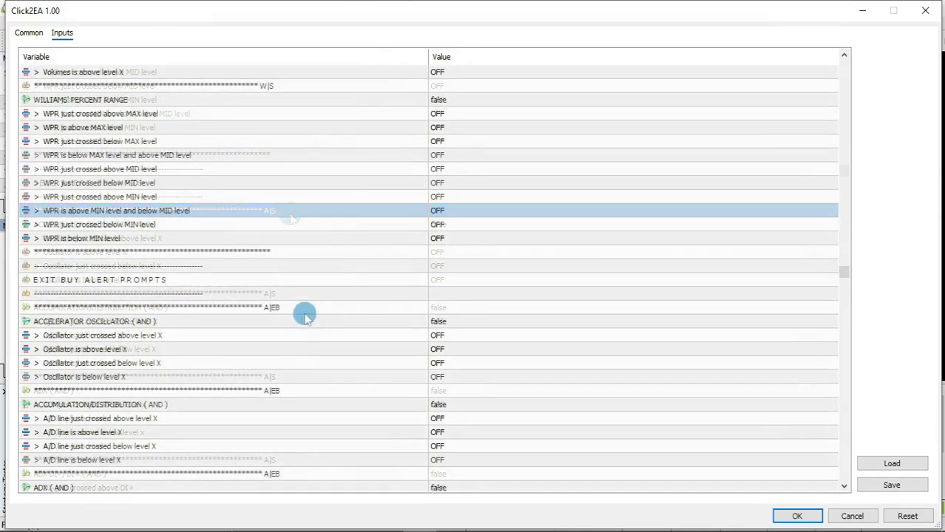
pyautogui.click(293, 310)
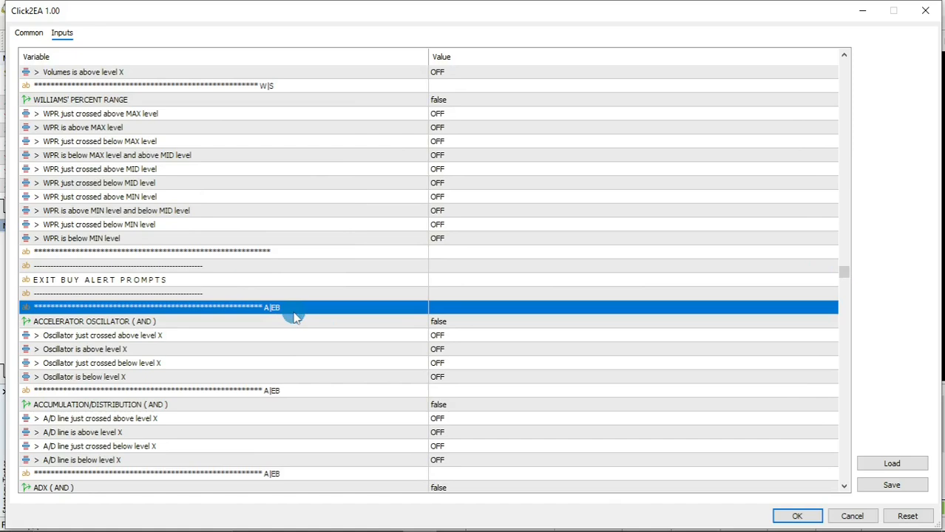
pyautogui.scroll(-10, 295, 325)
pyautogui.click(294, 338)
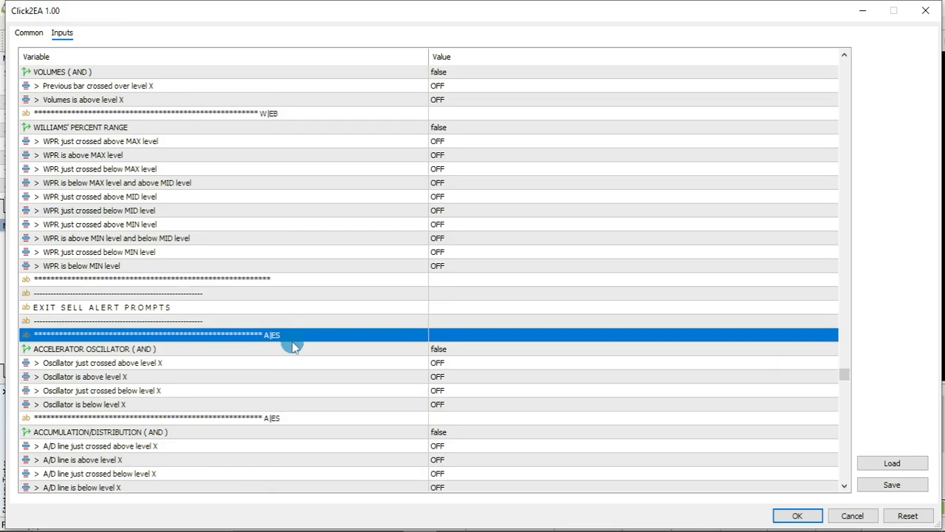
# - Compare the MACD and MACD Cross conditions offered in the buy alert prompts
pyautogui.scroll(10, 294, 347)
pyautogui.click(414, 334)
pyautogui.click(409, 326)
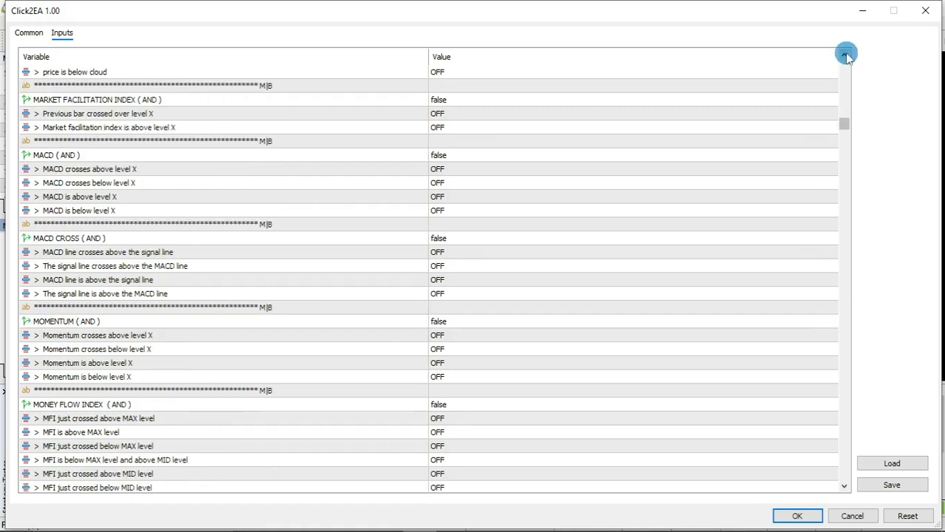
pyautogui.click(845, 55)
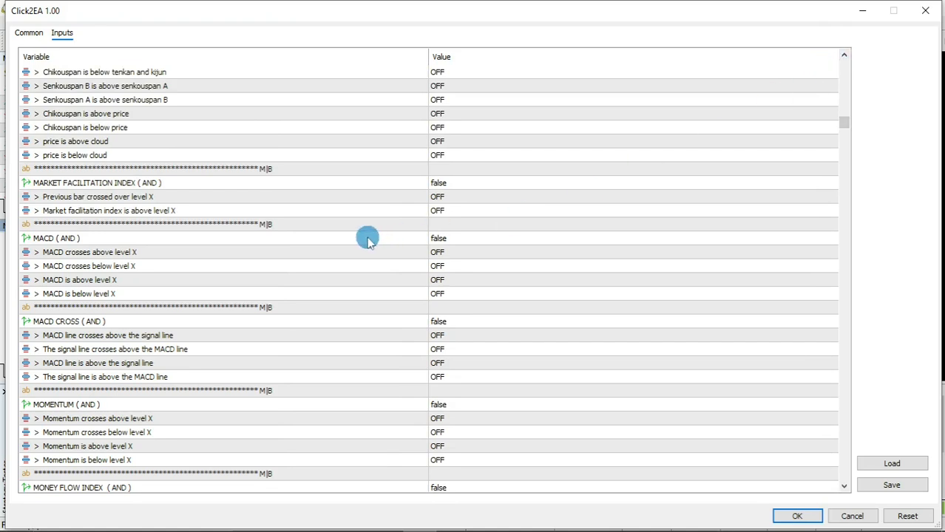
pyautogui.click(368, 241)
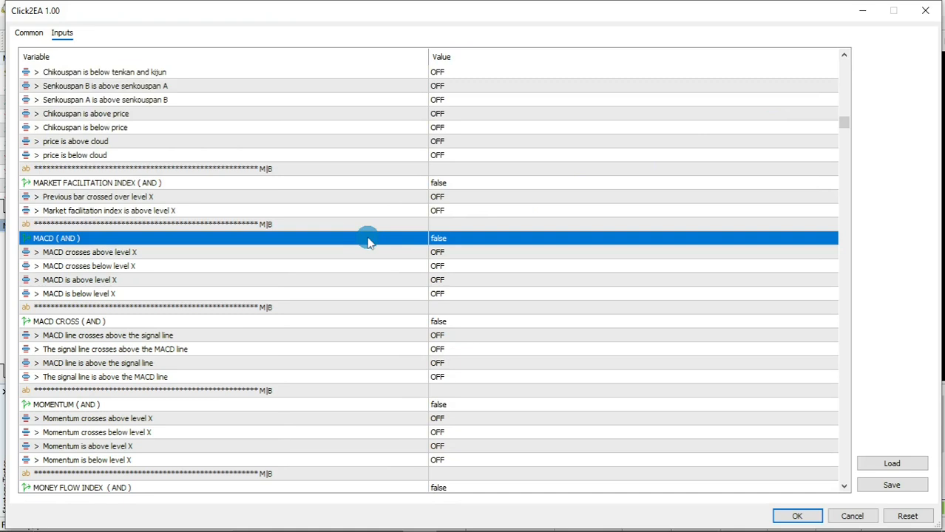
pyautogui.click(341, 323)
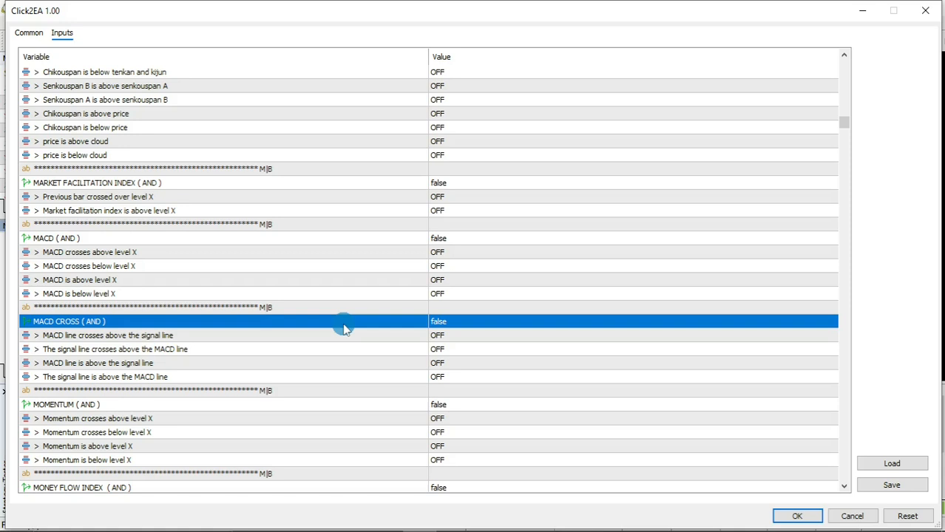
pyautogui.click(304, 240)
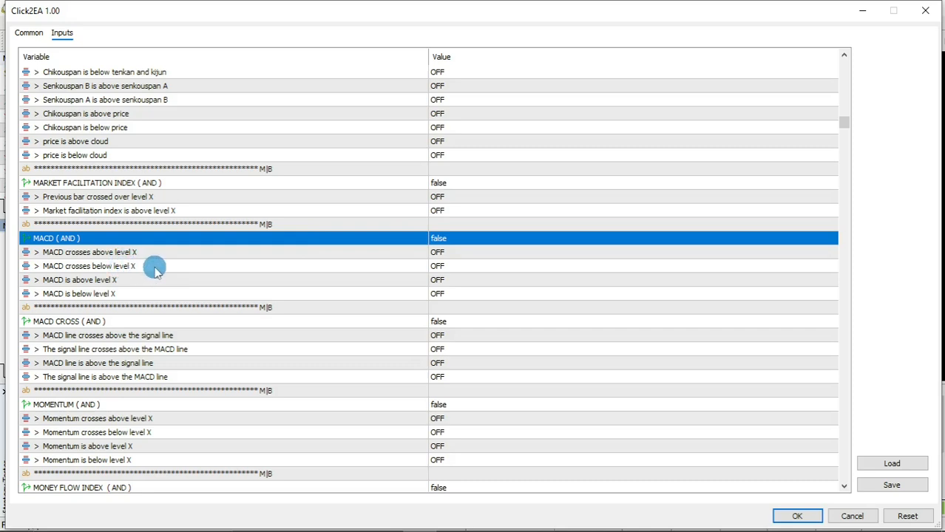
pyautogui.scroll(-15, 155, 267)
pyautogui.click(325, 225)
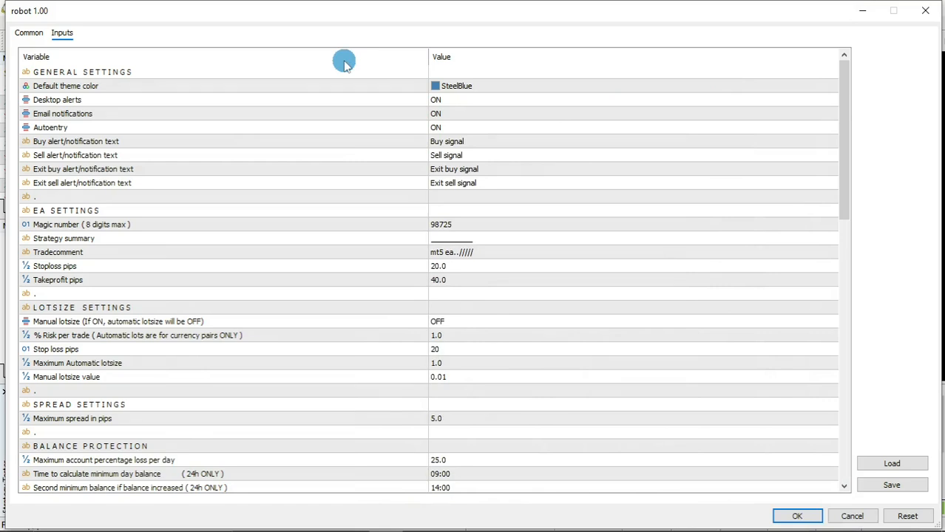
# - Review the generated robot's general settings, from default theme color and alert switches to the four alert/notification texts
pyautogui.click(205, 75)
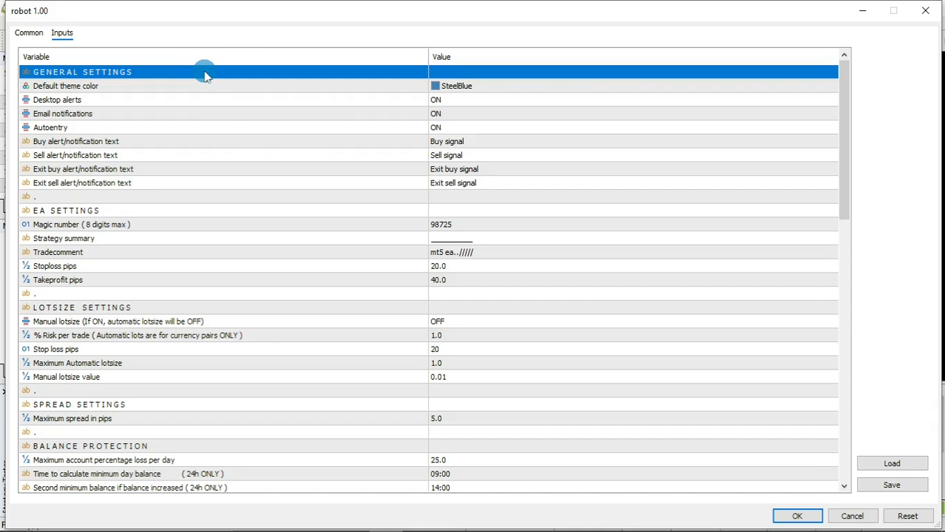
pyautogui.click(203, 91)
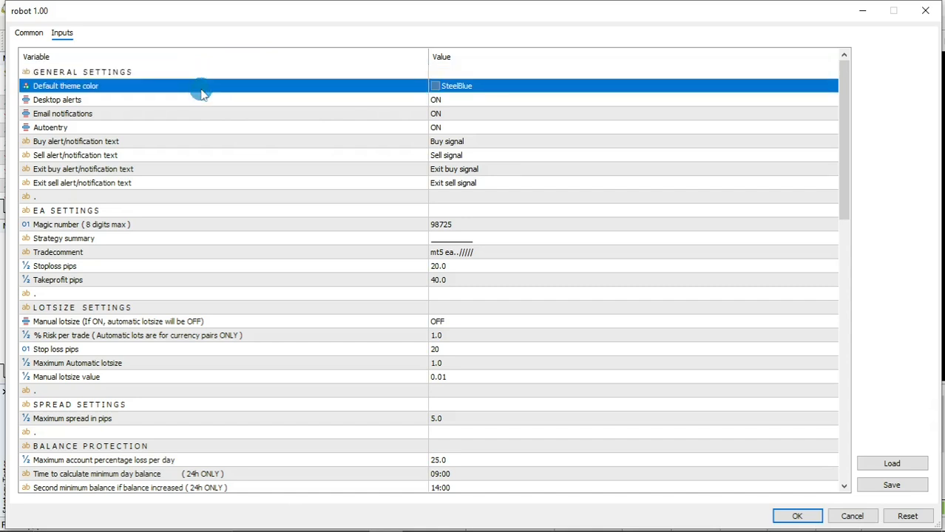
pyautogui.click(182, 101)
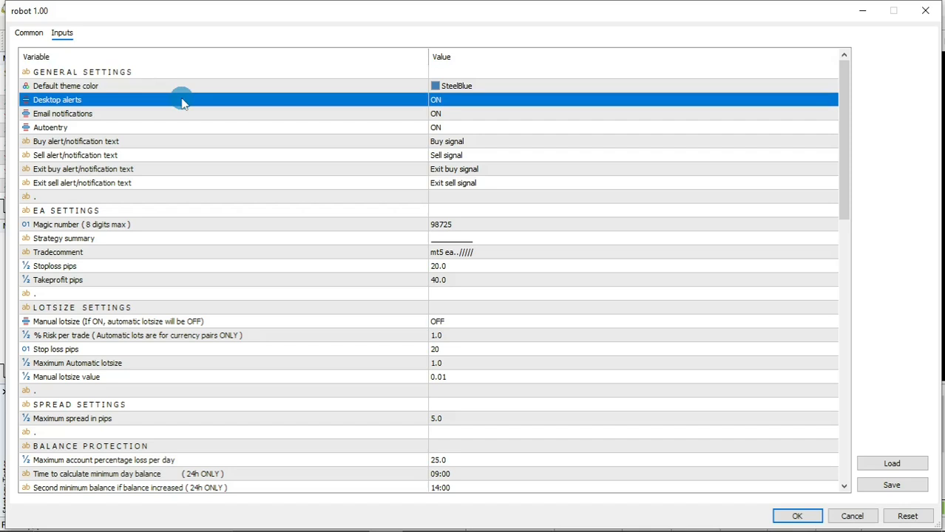
pyautogui.click(177, 117)
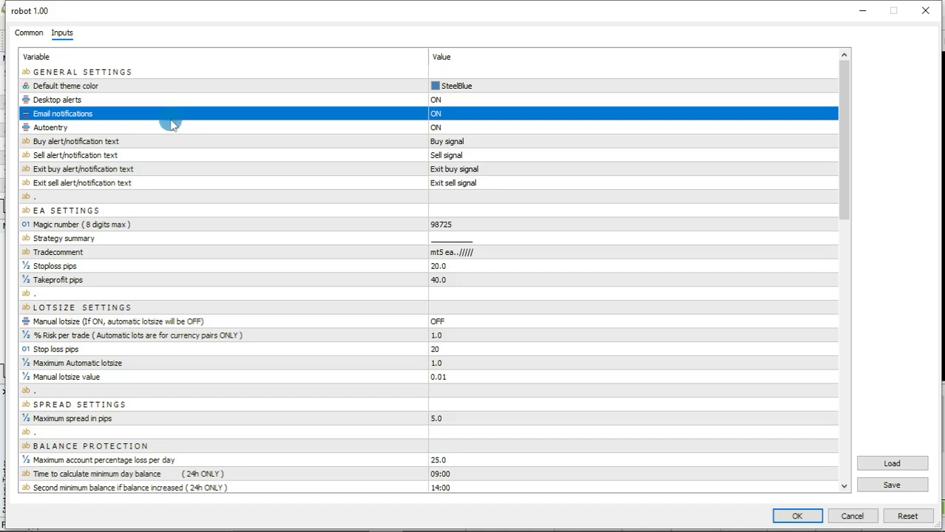
pyautogui.click(169, 128)
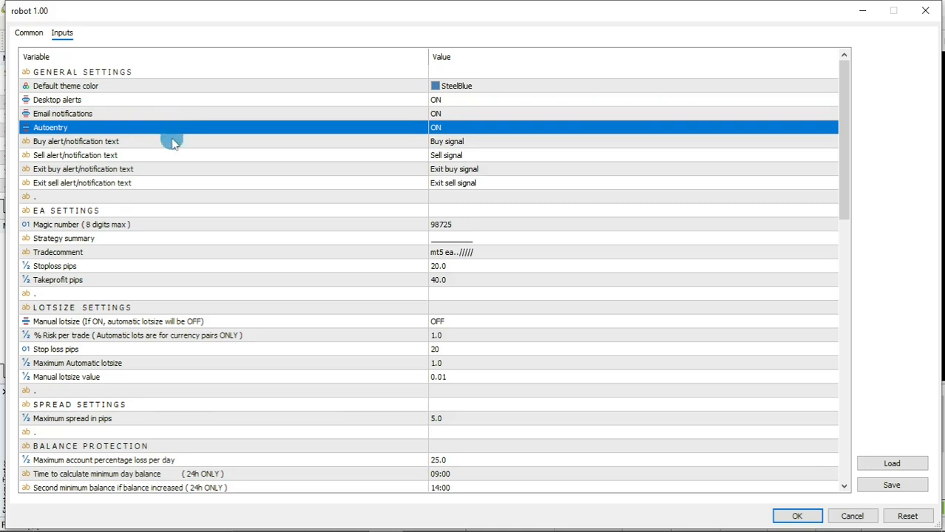
pyautogui.click(171, 141)
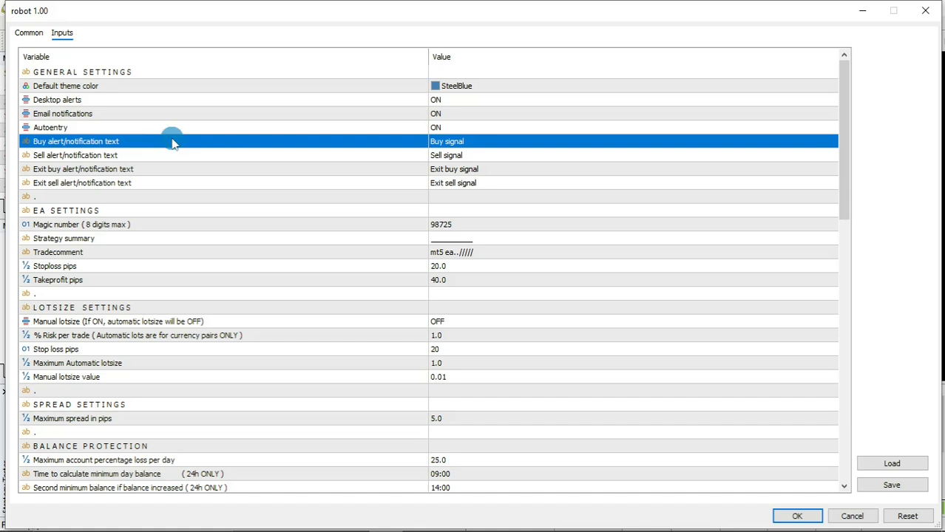
pyautogui.click(176, 156)
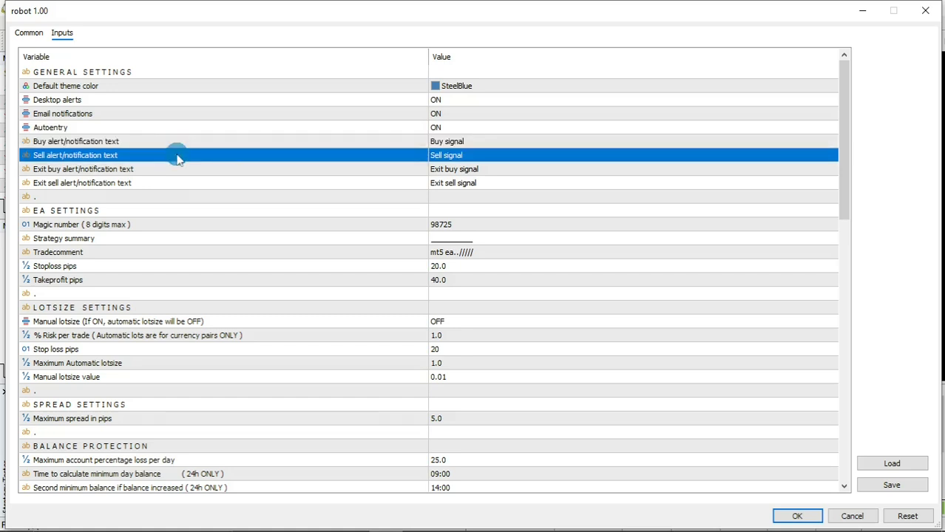
pyautogui.click(178, 172)
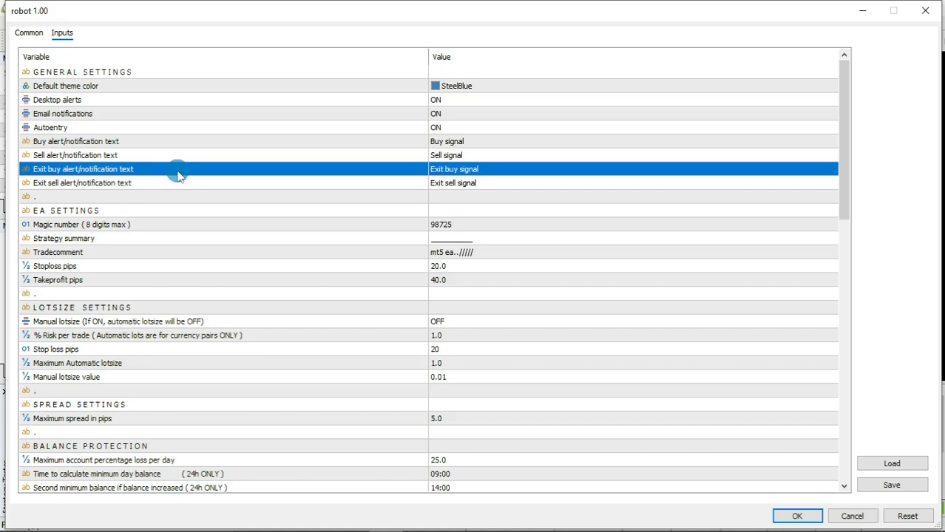
pyautogui.click(180, 186)
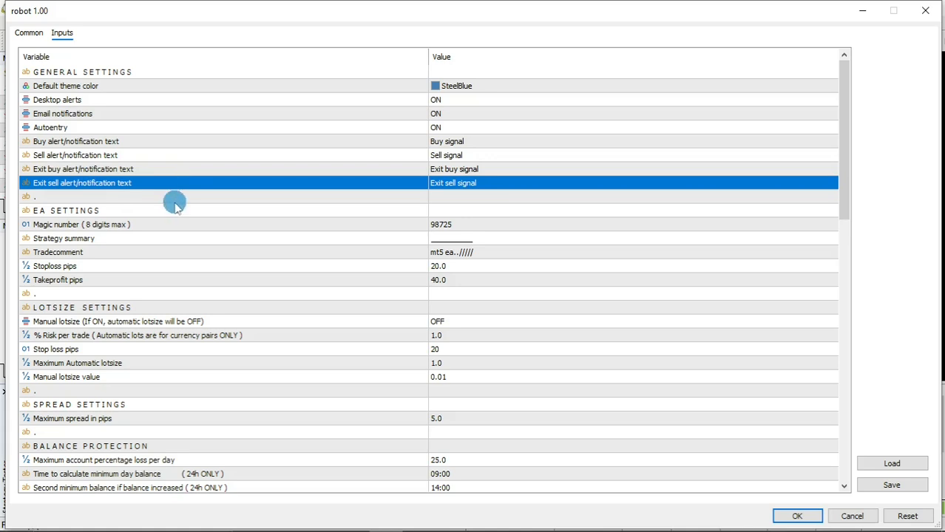
# - Review the robot's EA settings: magic number, strategy summary, trade comment, stoploss pips and takeprofit pips
pyautogui.click(174, 214)
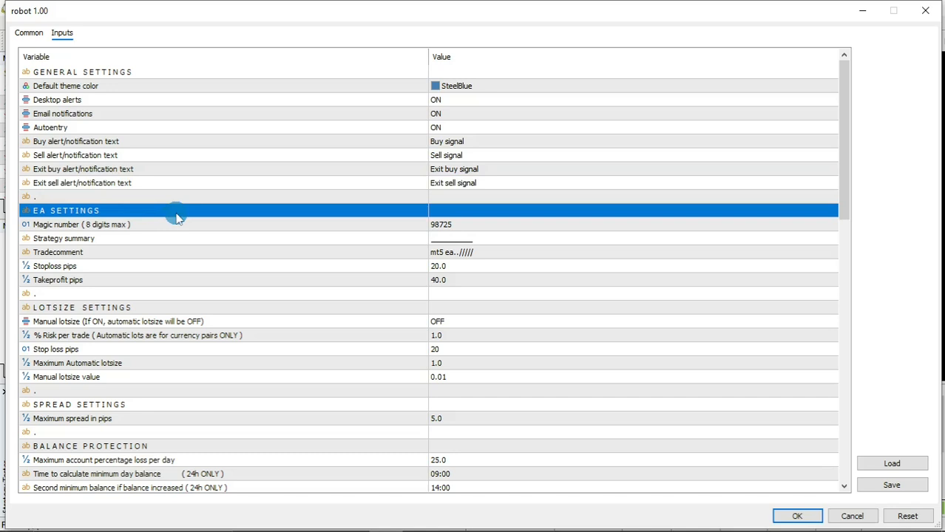
pyautogui.click(177, 224)
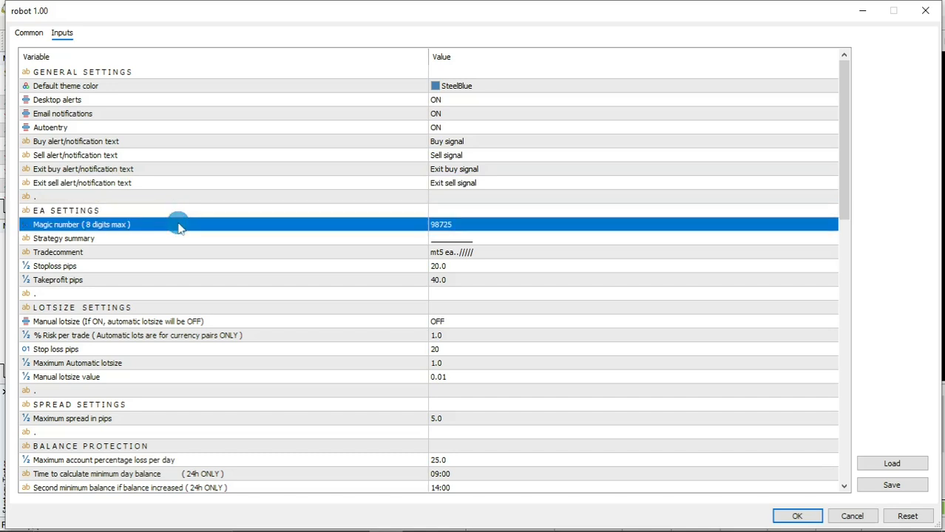
pyautogui.click(182, 241)
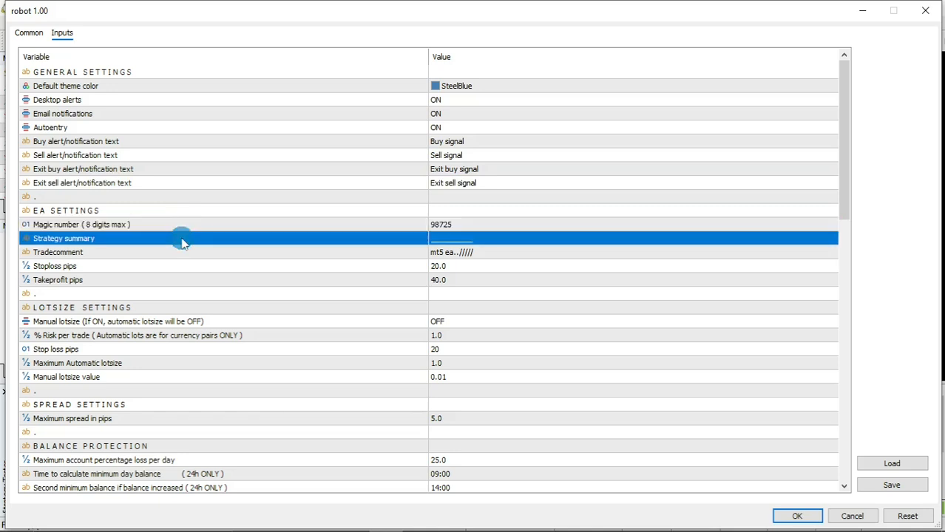
pyautogui.click(180, 252)
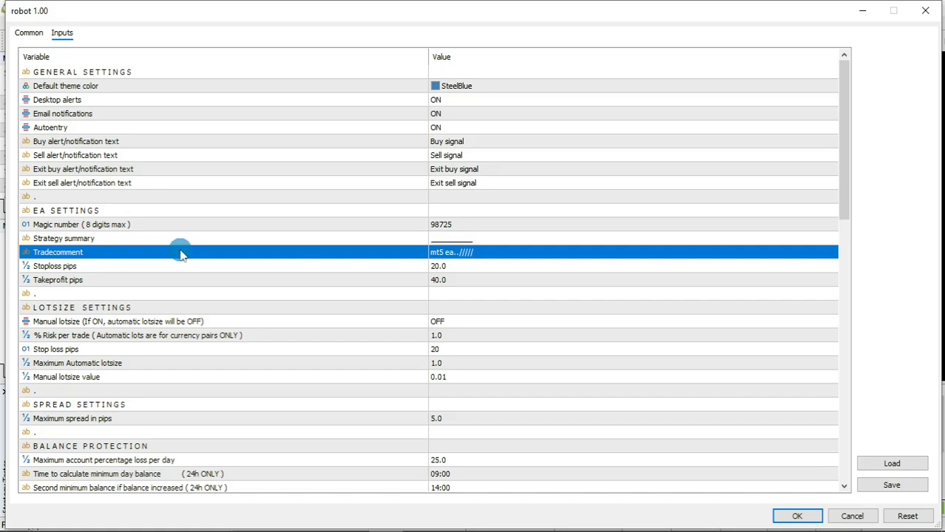
pyautogui.click(180, 265)
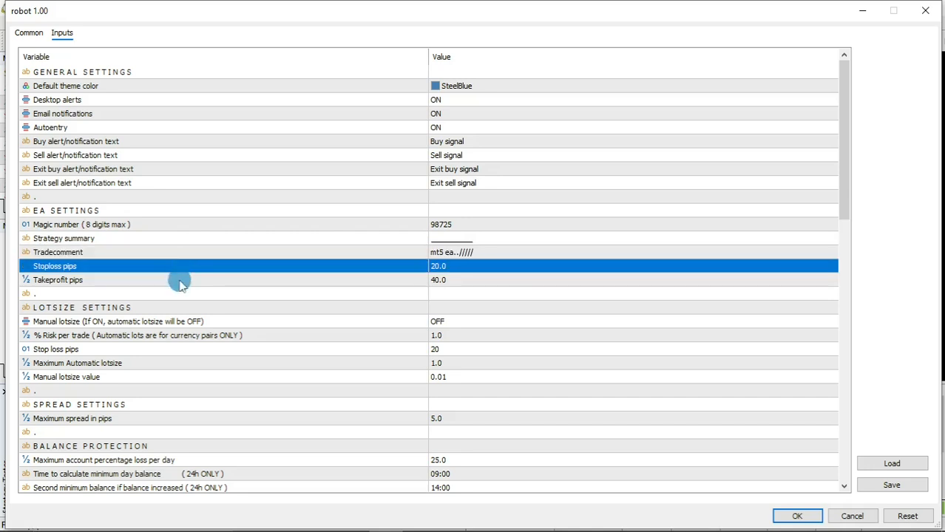
pyautogui.click(181, 280)
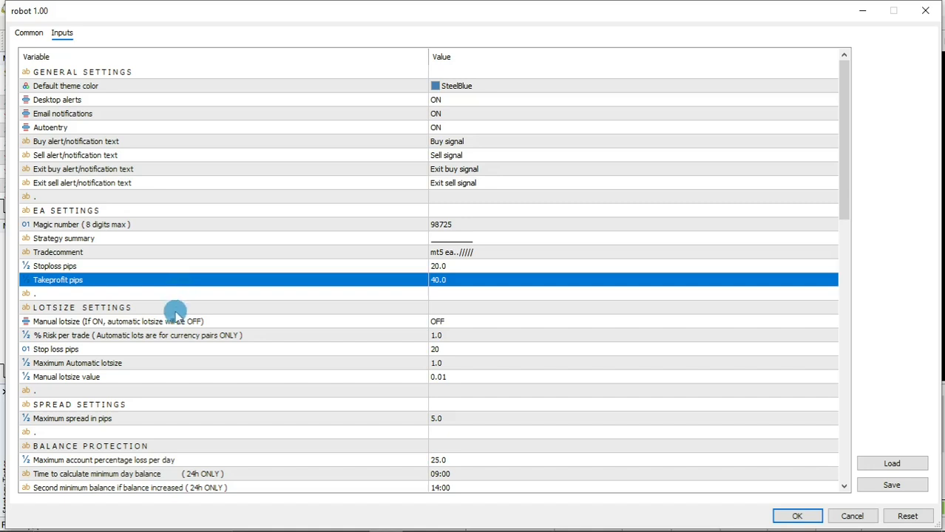
# - Review the lotsize settings, from the manual lotsize switch and risk per trade to the maximum automatic and manual lotsize values
pyautogui.click(178, 311)
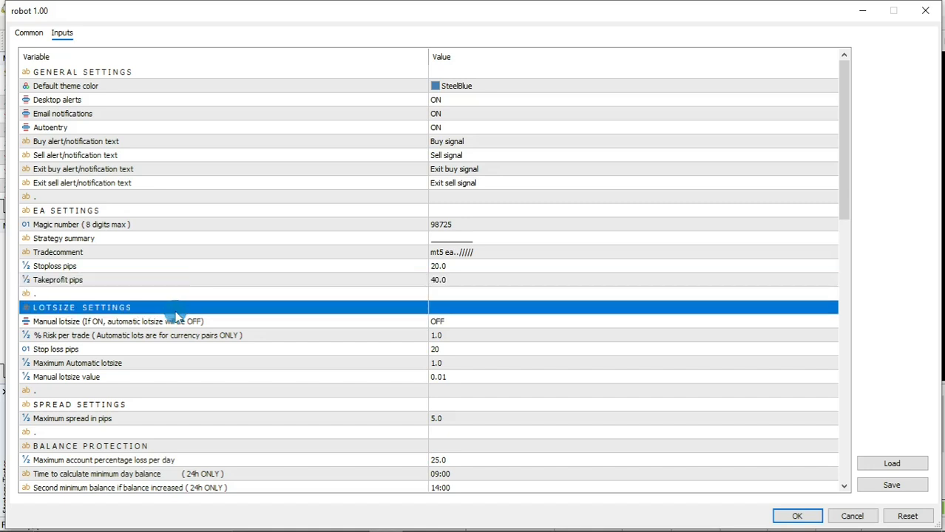
pyautogui.click(274, 325)
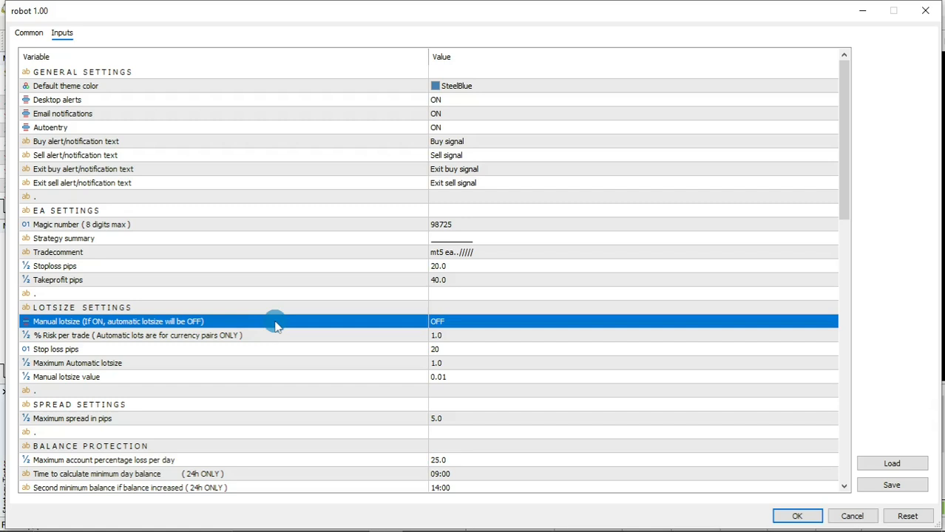
pyautogui.click(273, 337)
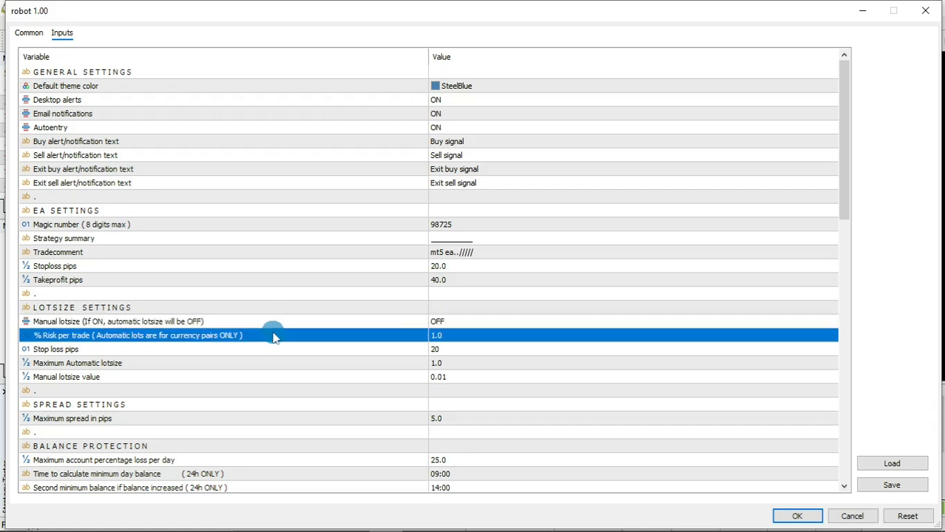
pyautogui.click(266, 352)
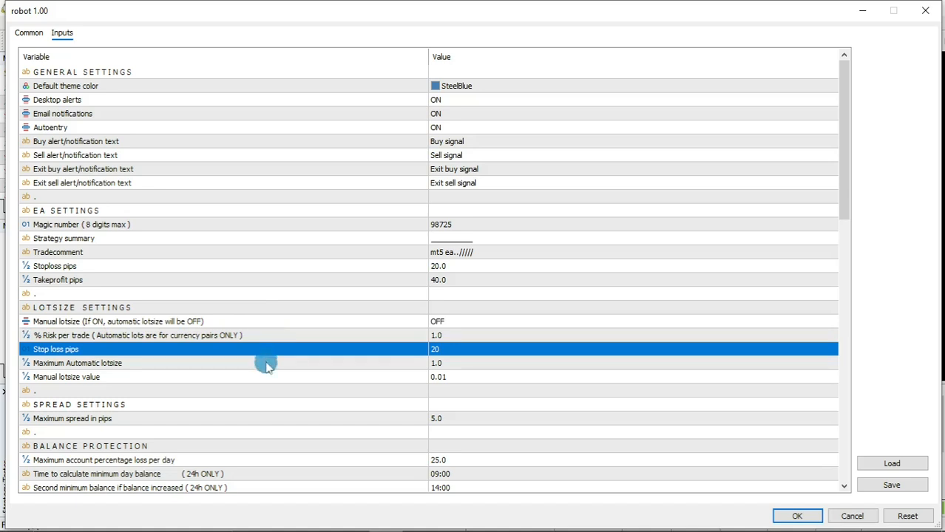
pyautogui.click(267, 366)
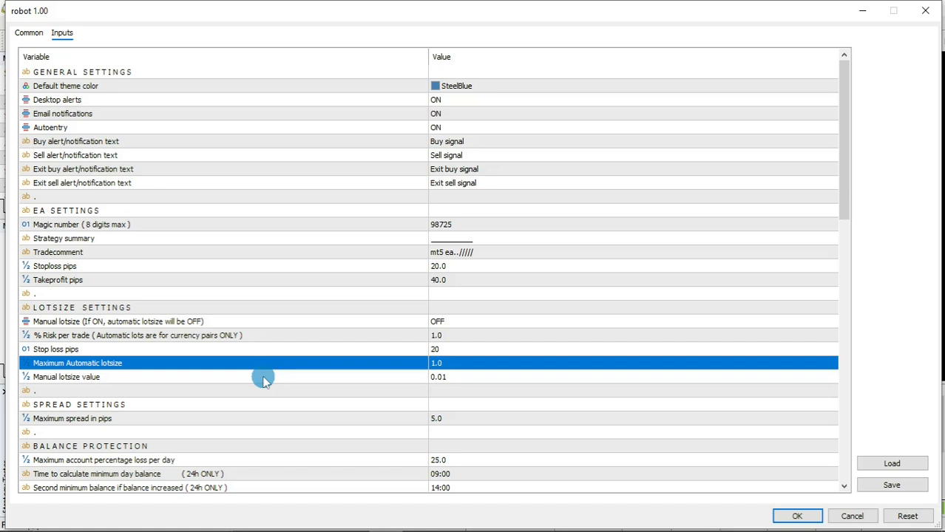
pyautogui.click(264, 379)
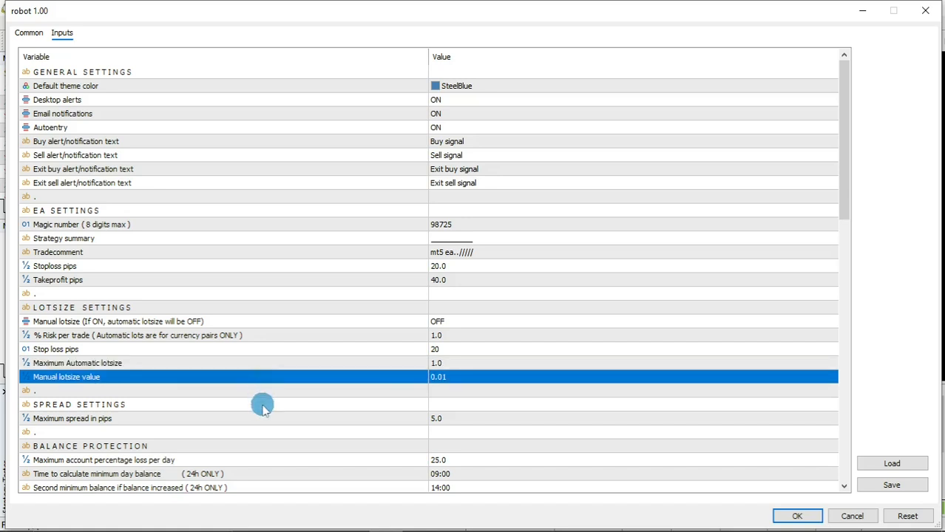
# - Review the maximum spread setting and the balance protection settings for daily percentage loss and minimum balance times
pyautogui.click(265, 409)
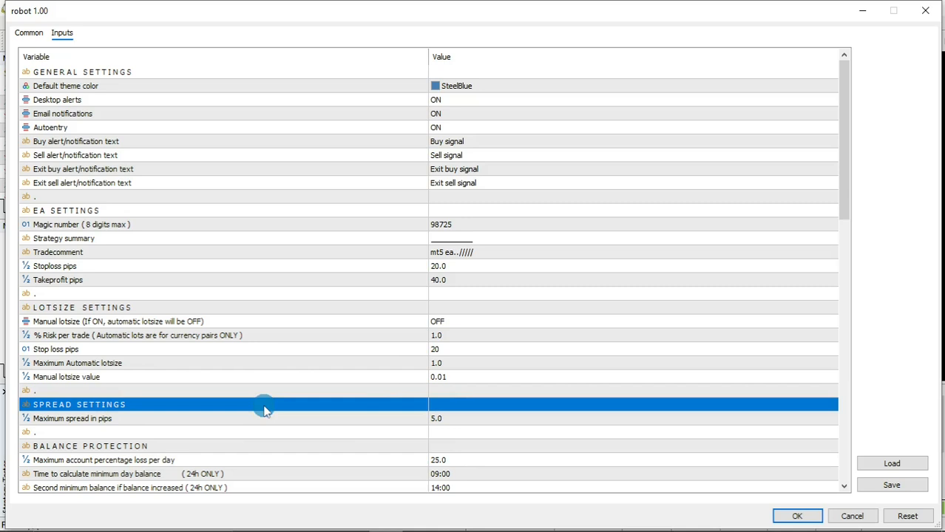
pyautogui.click(266, 418)
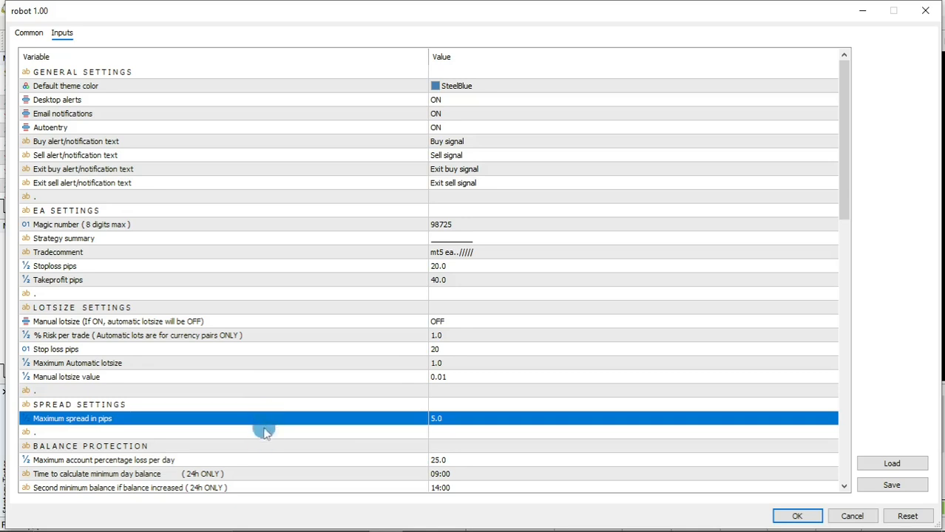
pyautogui.click(270, 448)
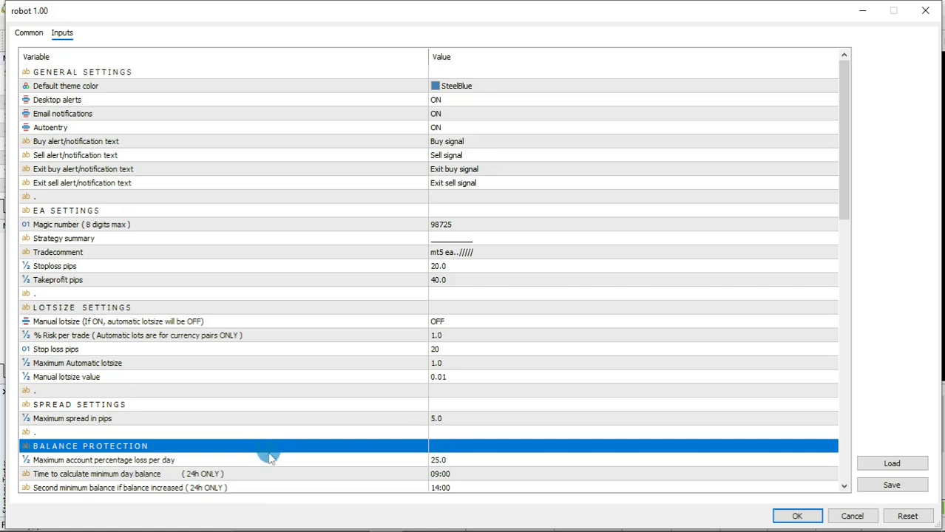
pyautogui.click(268, 464)
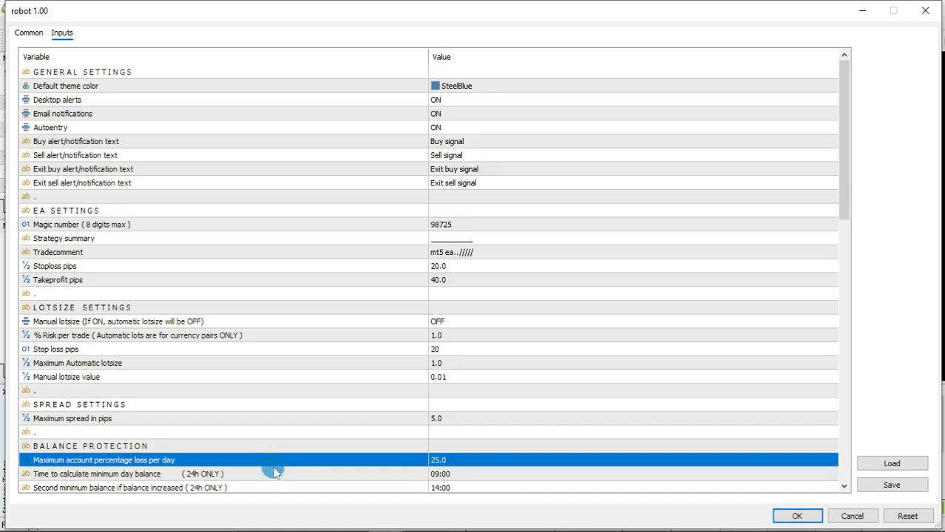
pyautogui.click(333, 475)
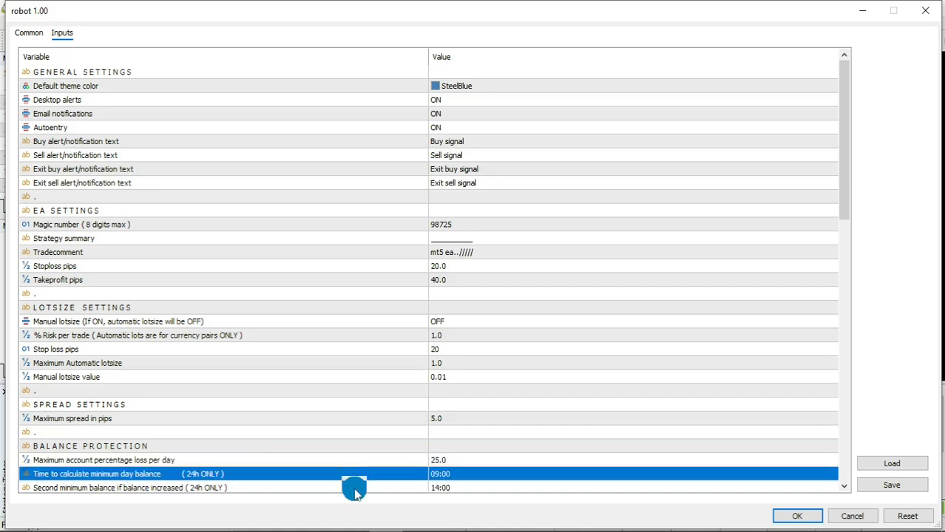
pyautogui.click(353, 488)
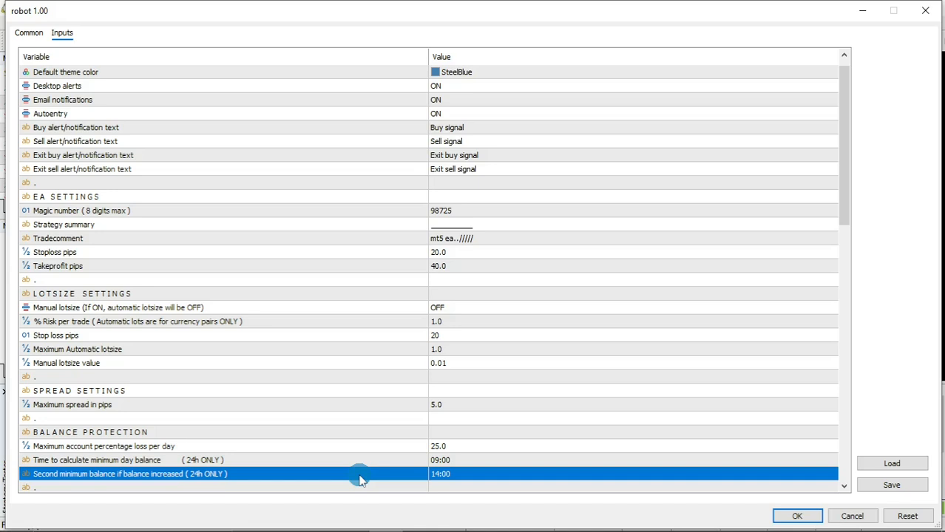
# - Examine the robot's day settings and candle pattern settings
pyautogui.scroll(-10, 360, 481)
pyautogui.click(246, 90)
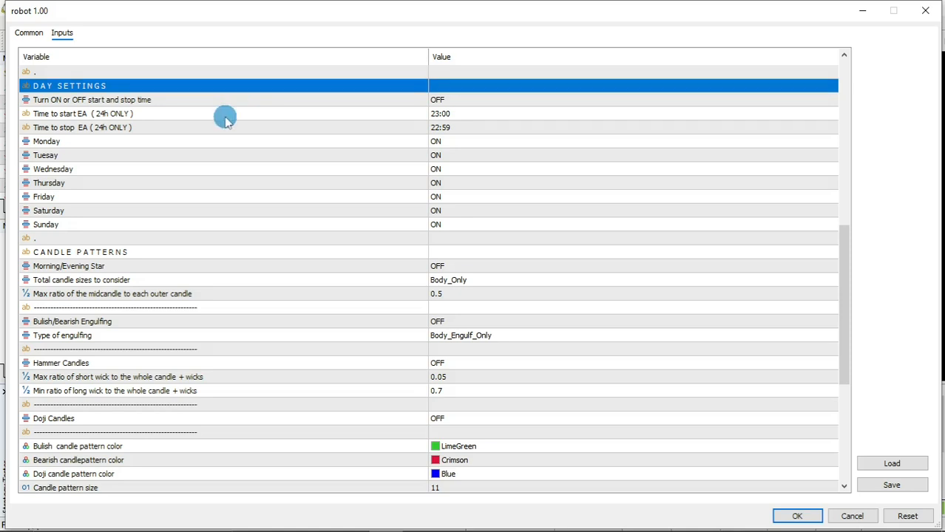
pyautogui.click(225, 252)
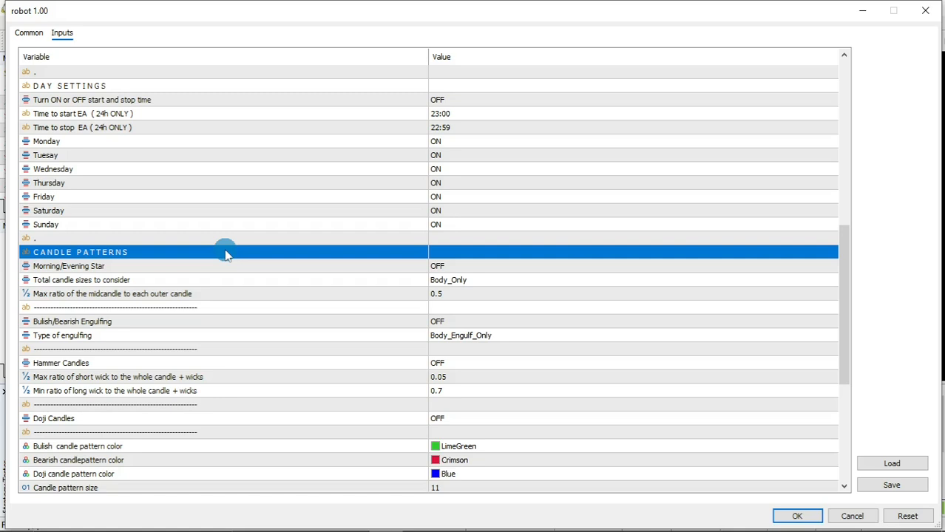
pyautogui.scroll(-6, 226, 254)
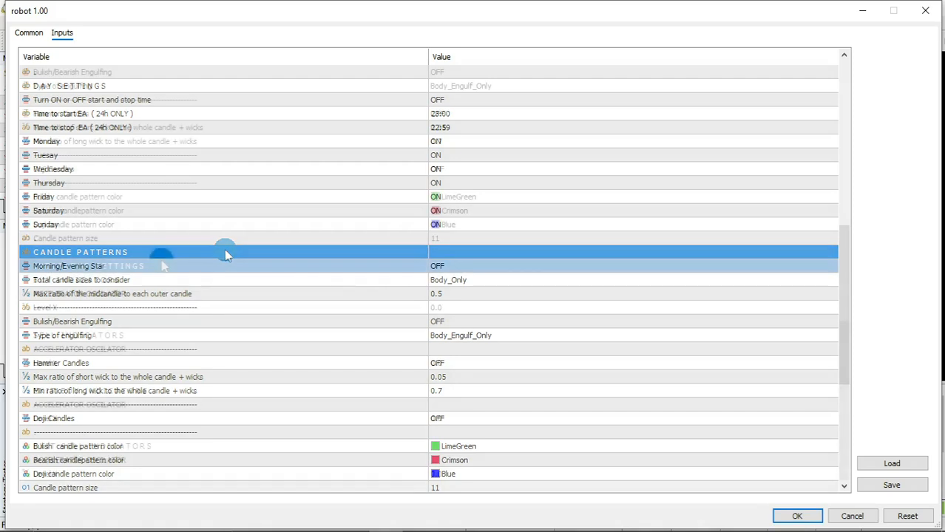
# - Review the Accelerator Oscillator's Level X inputs under the buy, sell, exit buy and exit sell indicator settings
pyautogui.click(163, 267)
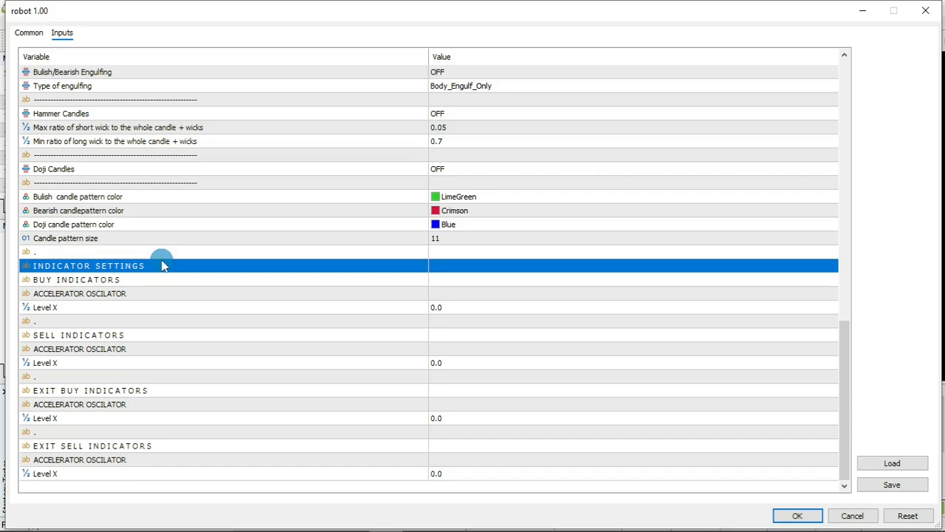
pyautogui.click(105, 307)
pyautogui.click(101, 363)
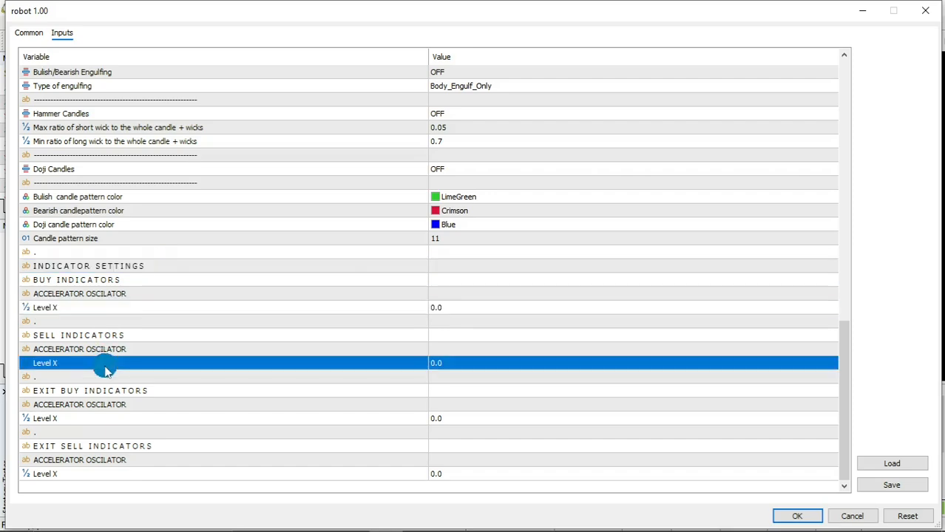
pyautogui.click(99, 420)
pyautogui.click(83, 476)
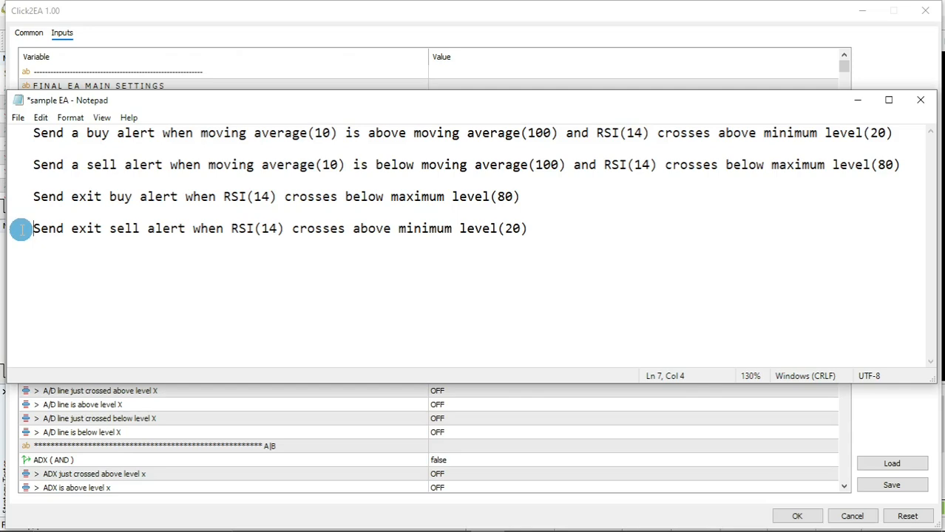
# - In Click2EA's buy alert prompts, enable Moving Average Cross with "Fast MA is above the slow MA"
pyautogui.click(386, 85)
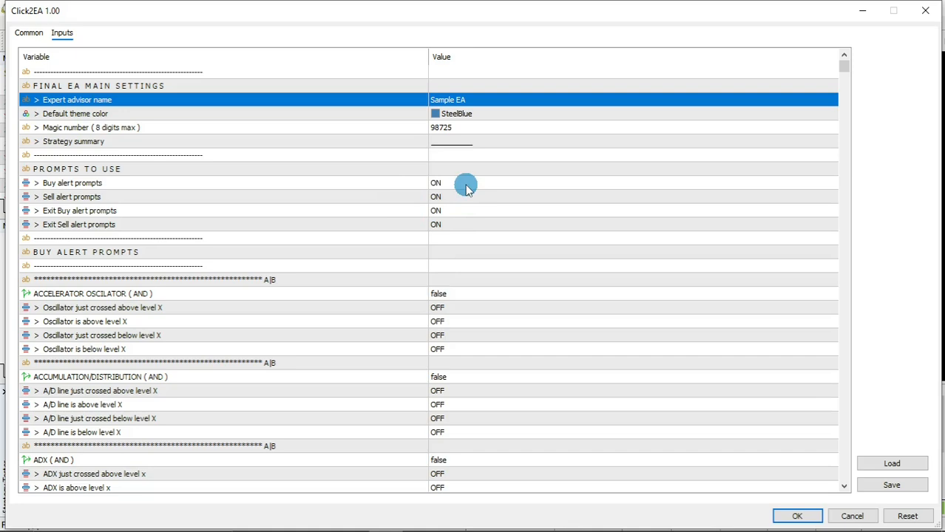
pyautogui.click(361, 255)
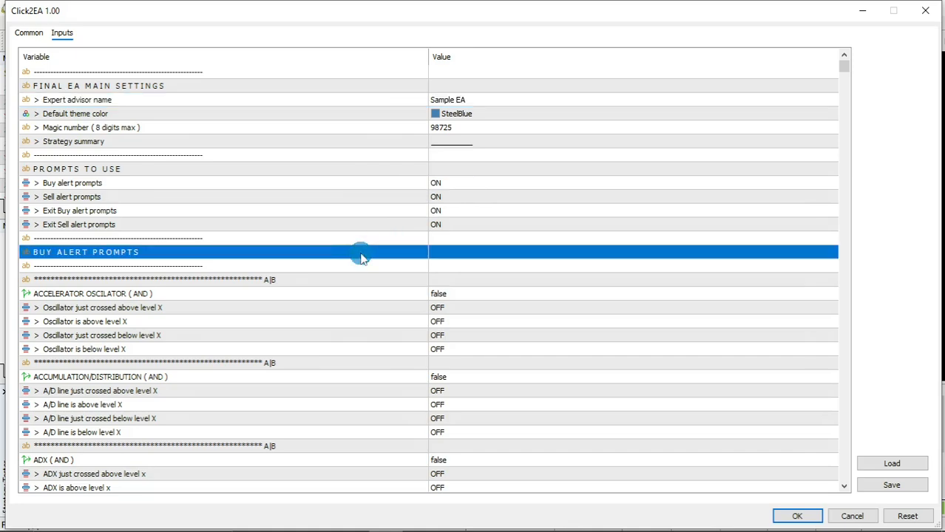
pyautogui.scroll(-15, 331, 161)
pyautogui.click(330, 161)
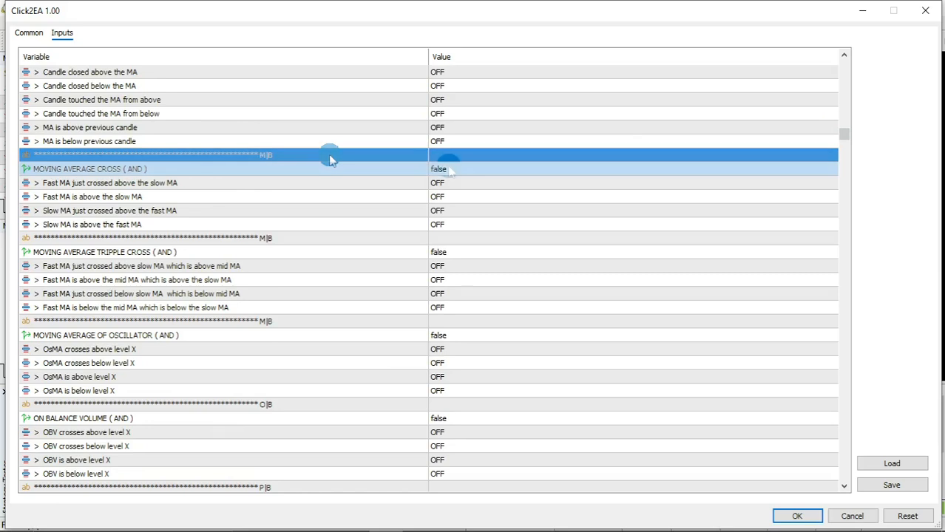
pyautogui.click(447, 169)
pyautogui.doubleClick(457, 170)
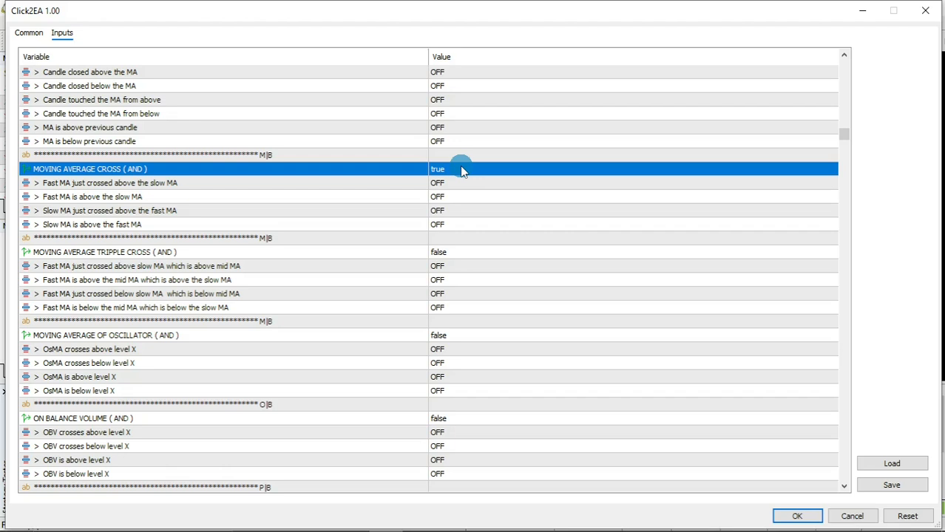
pyautogui.click(448, 196)
pyautogui.click(438, 198)
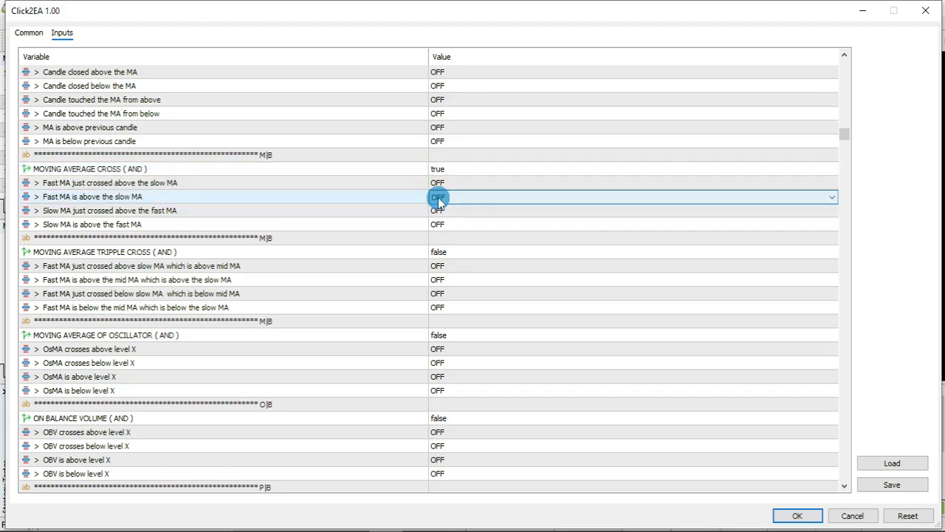
pyautogui.click(438, 200)
pyautogui.click(437, 212)
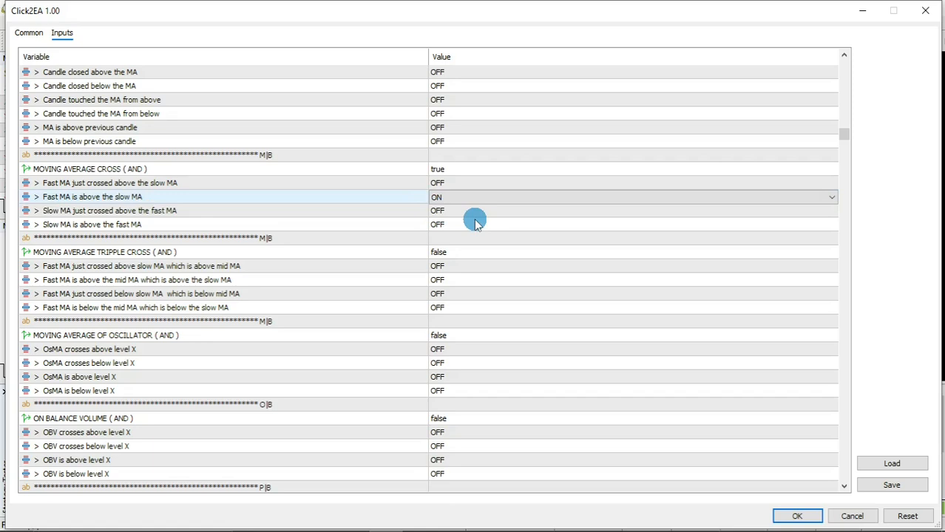
# - In the buy alert prompts, enable RSI with "RSI just crossed above MIN level"
pyautogui.scroll(-10, 470, 215)
pyautogui.click(459, 197)
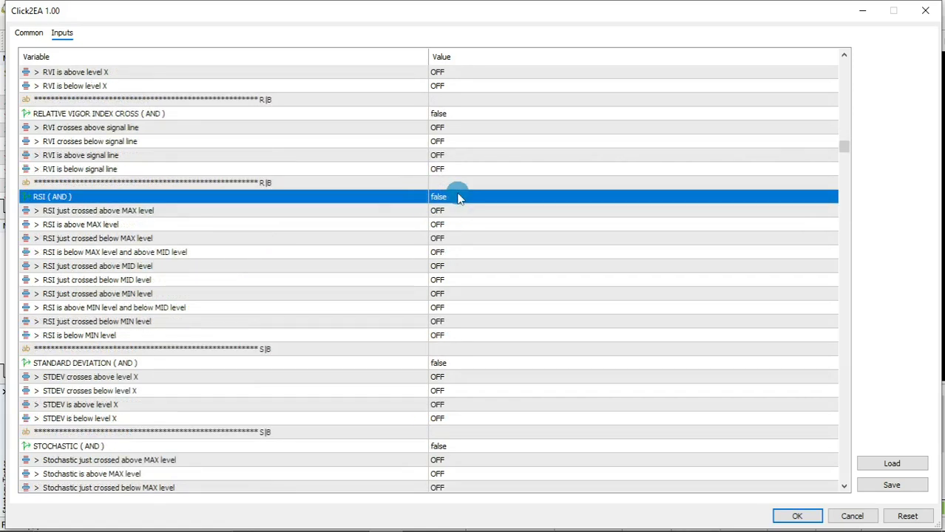
pyautogui.doubleClick(459, 198)
pyautogui.click(443, 293)
pyautogui.click(438, 294)
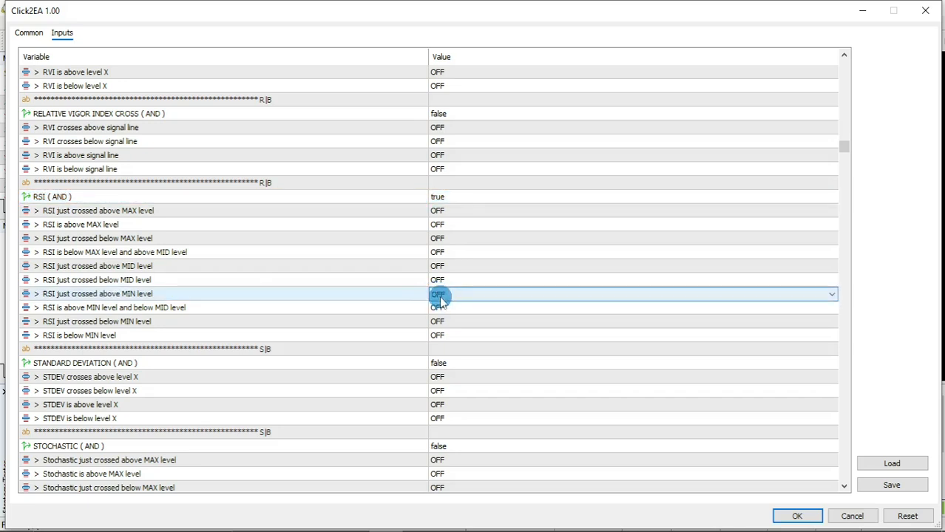
pyautogui.click(438, 295)
pyautogui.click(450, 308)
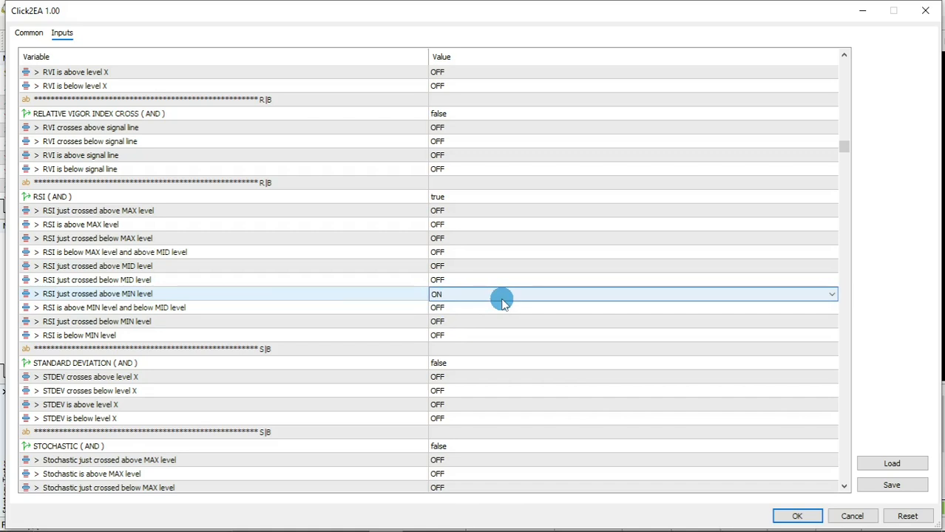
# - In the sell alert prompts, enable Moving Average Cross with "Slow MA is above the fast MA"
pyautogui.scroll(-10, 348, 255)
pyautogui.click(347, 255)
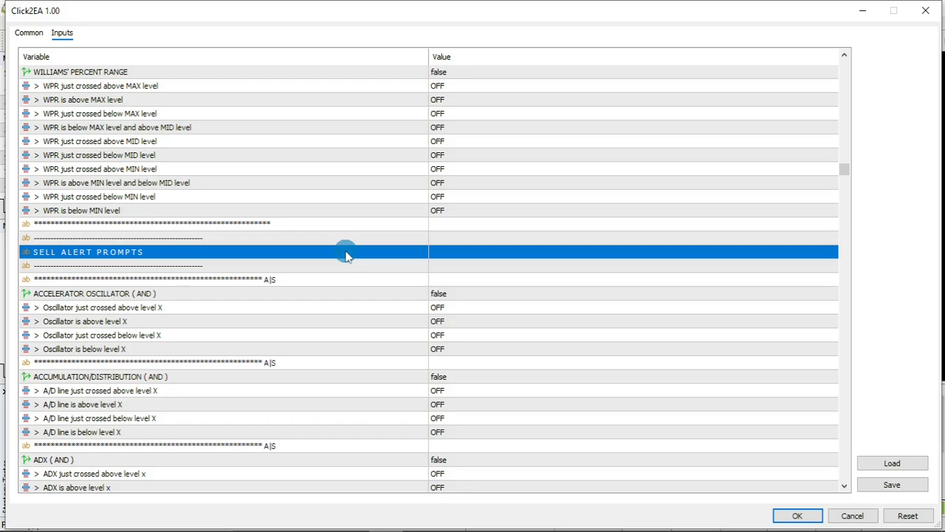
pyautogui.scroll(-10, 466, 258)
pyautogui.click(466, 257)
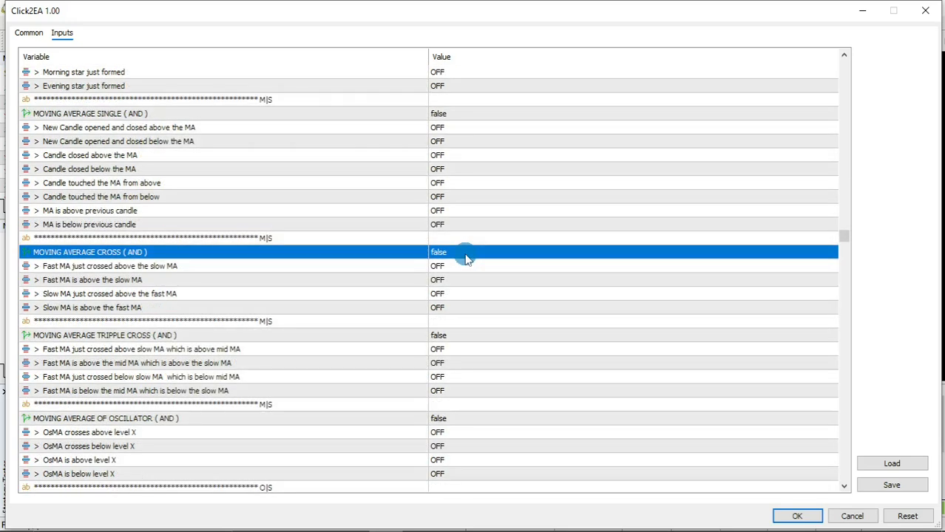
pyautogui.doubleClick(466, 257)
pyautogui.click(462, 307)
pyautogui.click(462, 307)
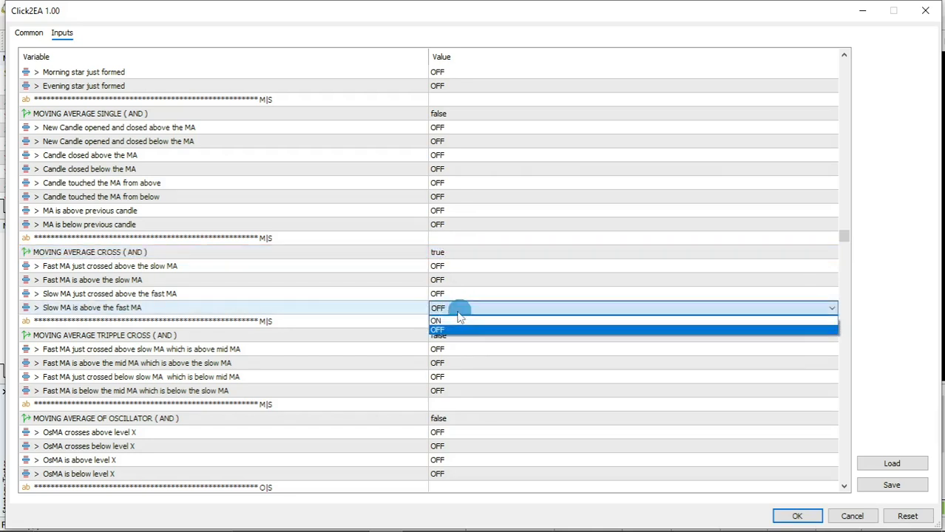
pyautogui.click(451, 316)
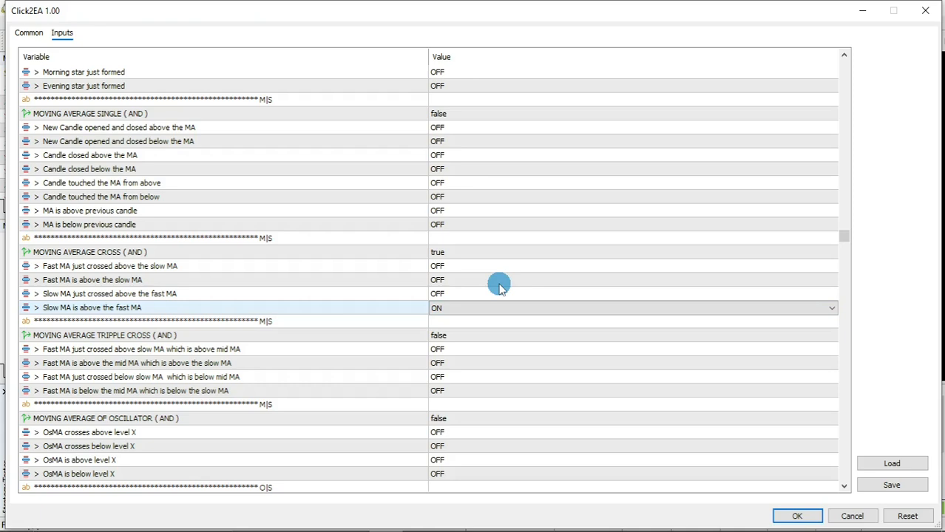
# - In the sell alert prompts, enable RSI with "RSI just crossed below MAX level"
pyautogui.scroll(-10, 500, 222)
pyautogui.click(501, 171)
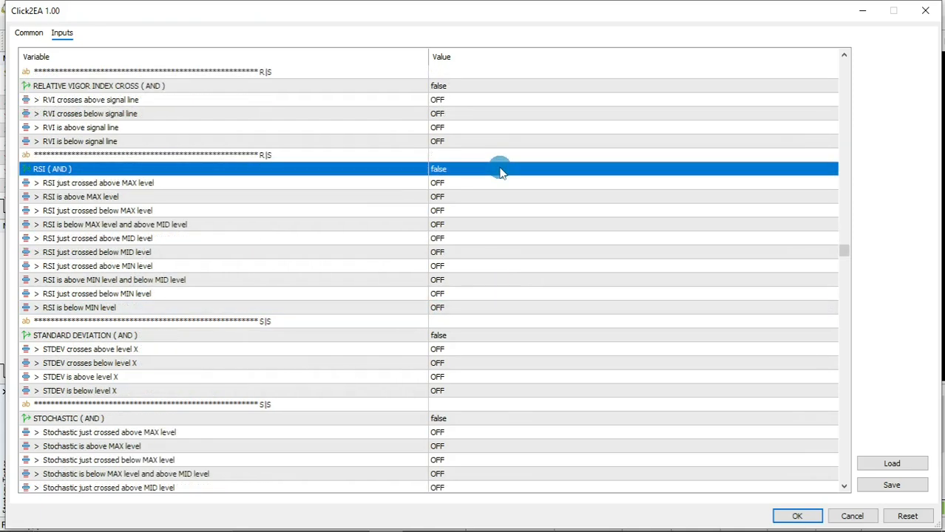
pyautogui.doubleClick(477, 171)
pyautogui.click(468, 211)
pyautogui.click(468, 211)
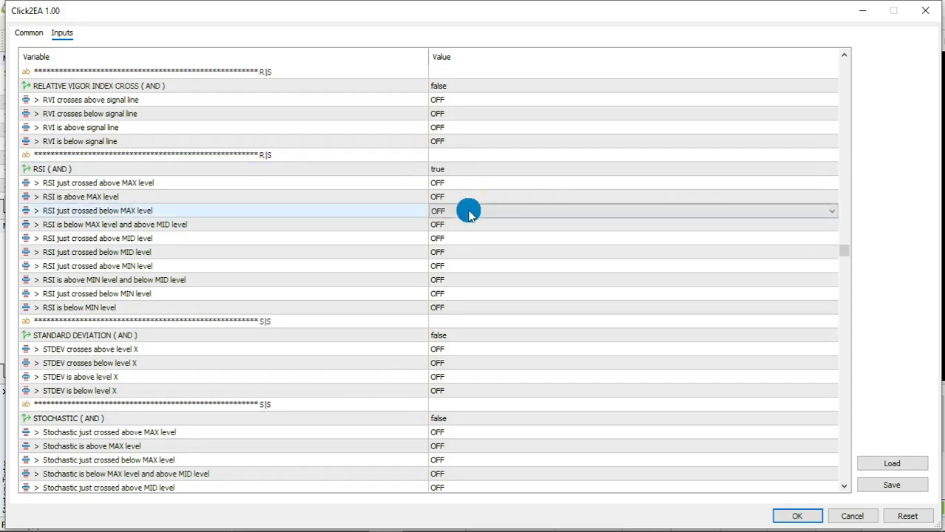
pyautogui.click(465, 212)
pyautogui.click(459, 224)
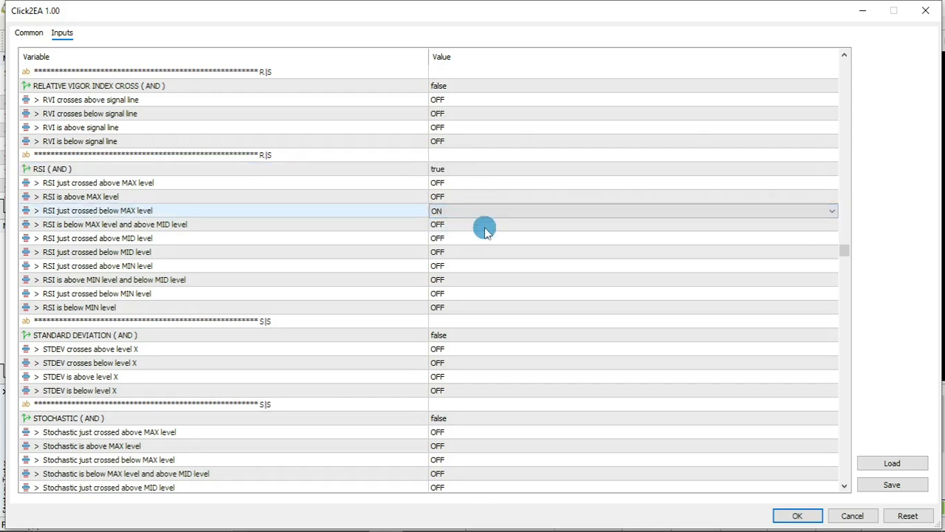
# - In the exit buy alert prompts, enable RSI with "RSI just crossed below MAX level"
pyautogui.scroll(-10, 485, 227)
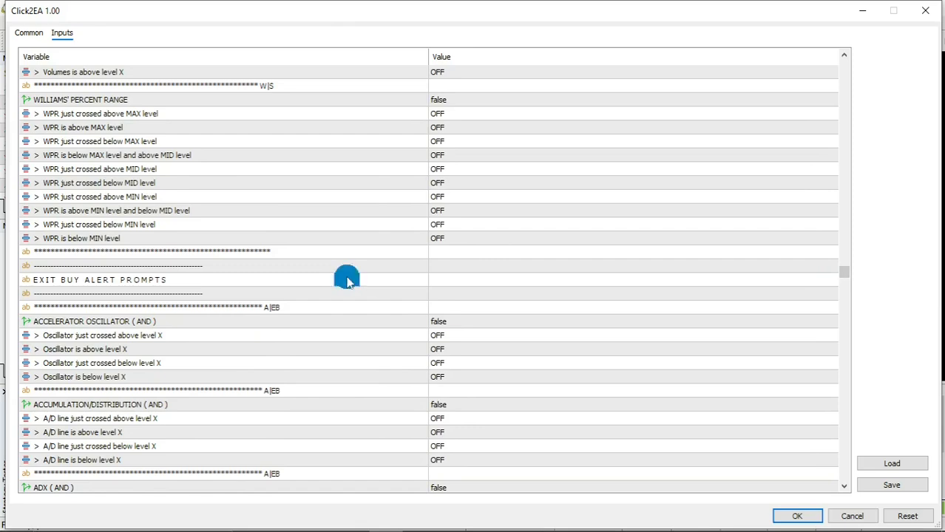
pyautogui.click(344, 280)
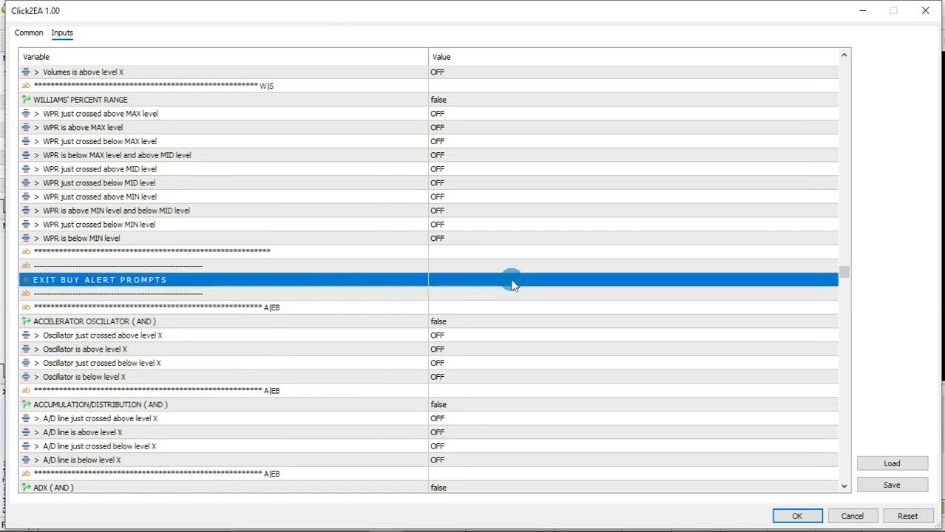
pyautogui.click(843, 353)
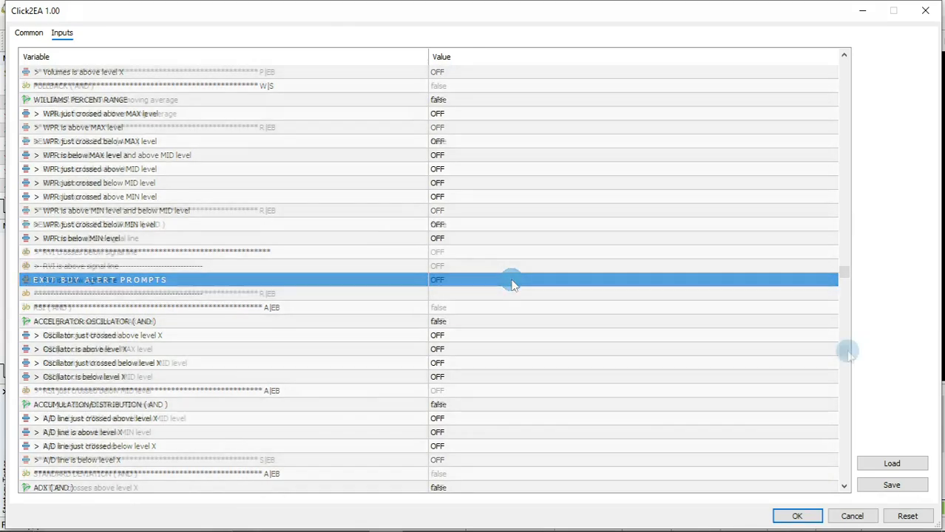
pyautogui.click(477, 312)
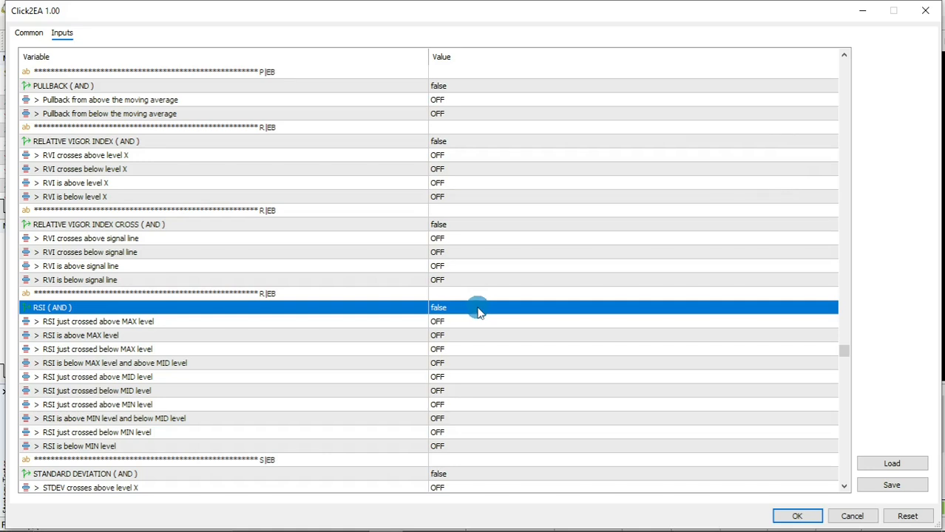
pyautogui.doubleClick(477, 313)
pyautogui.click(450, 352)
pyautogui.click(450, 353)
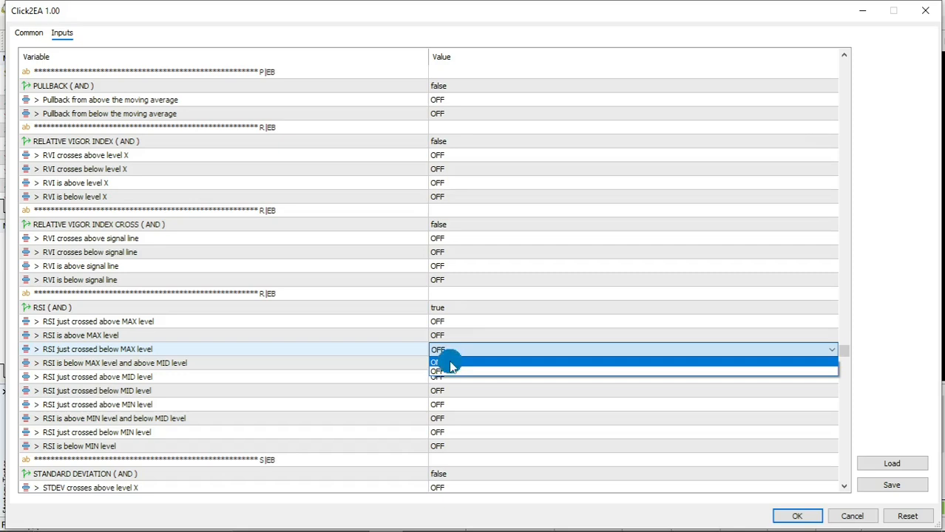
pyautogui.click(450, 364)
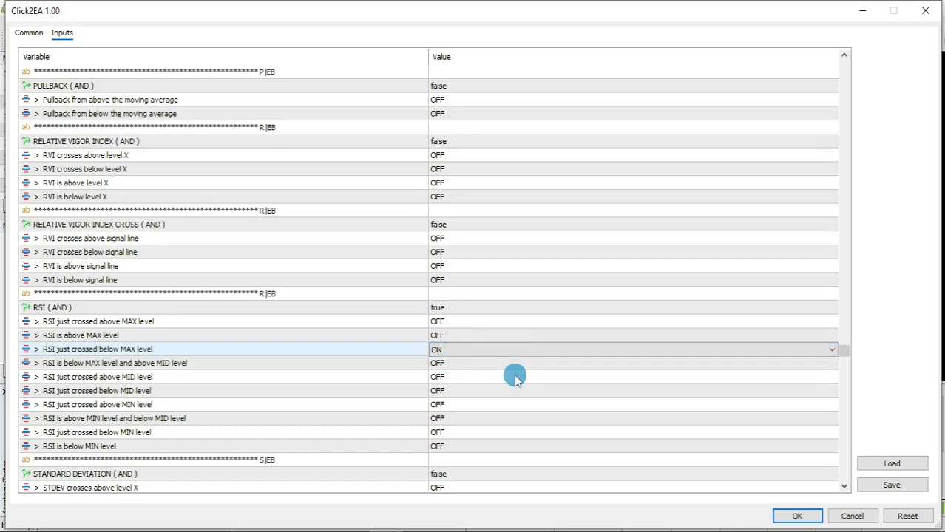
# - In the exit sell alert prompts, enable RSI with "RSI just crossed above MIN level"
pyautogui.scroll(-15, 516, 379)
pyautogui.click(488, 352)
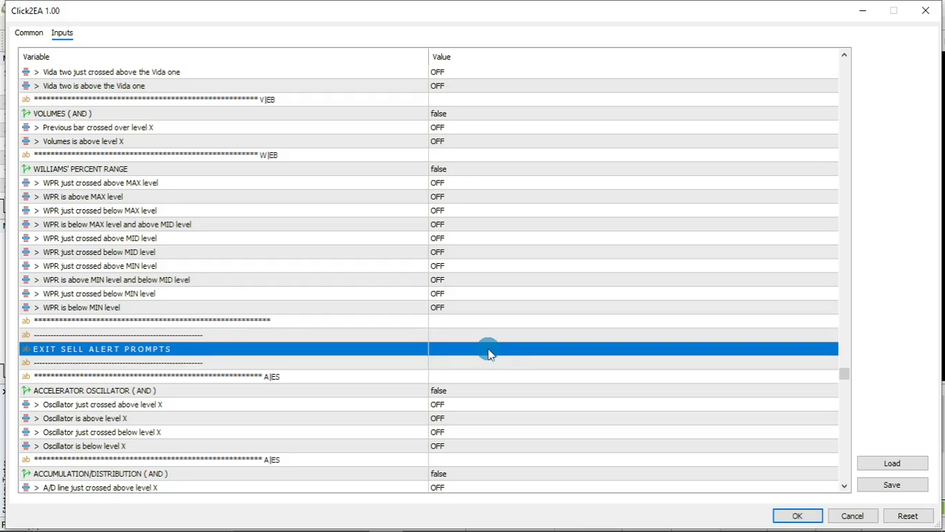
pyautogui.scroll(-20, 488, 352)
pyautogui.click(488, 190)
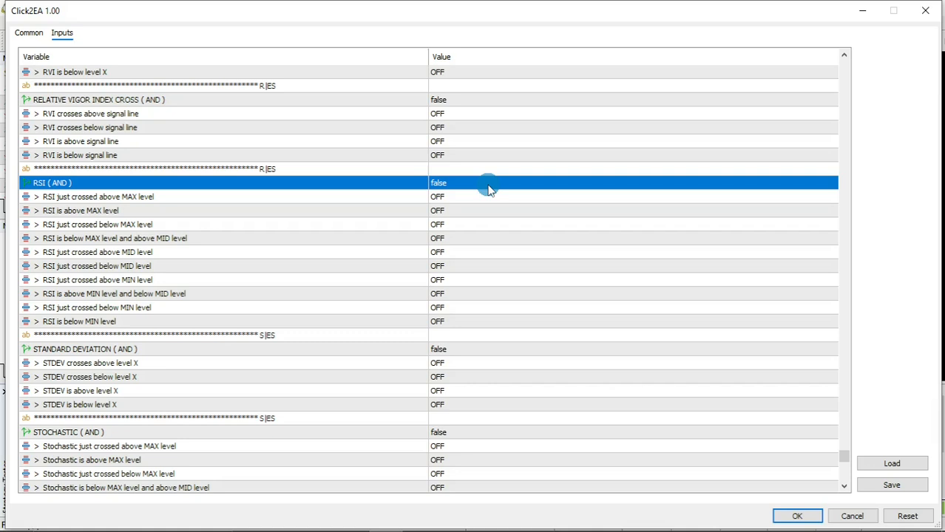
pyautogui.doubleClick(486, 183)
pyautogui.doubleClick(458, 279)
pyautogui.click(453, 296)
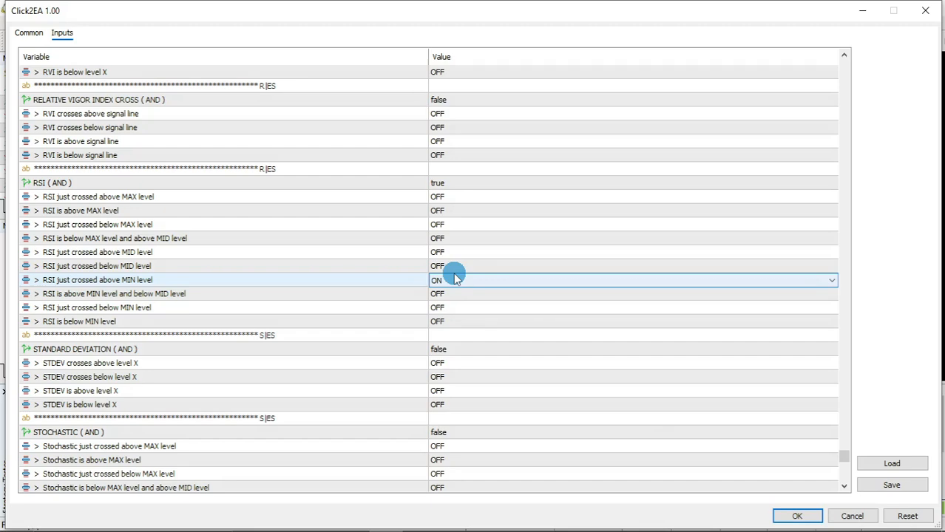
# - Apply the Click2EA inputs to generate the robot and dismiss both notification windows
pyautogui.click(795, 517)
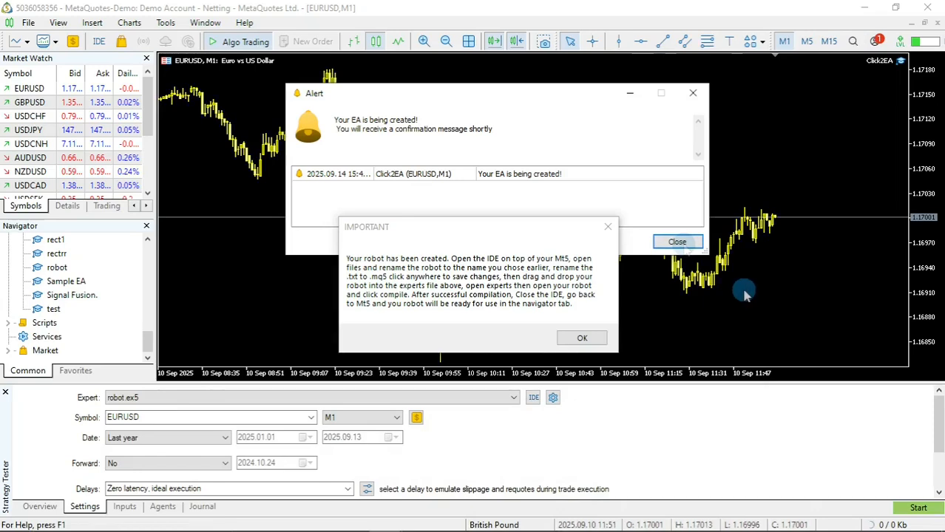
pyautogui.click(682, 246)
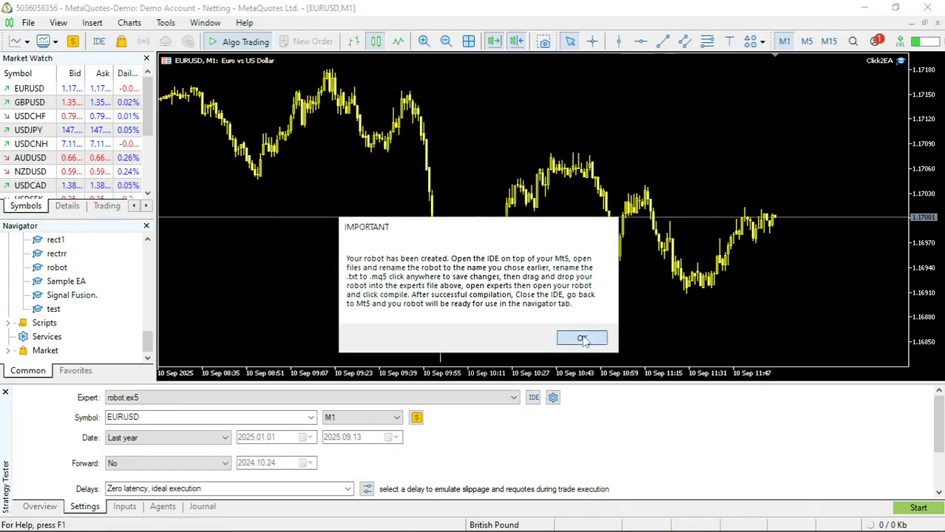
pyautogui.click(582, 338)
# - Switch to MetaEditor and rename robot.txt in the Files folder to "Sample EA.mq5"
pyautogui.click(99, 42)
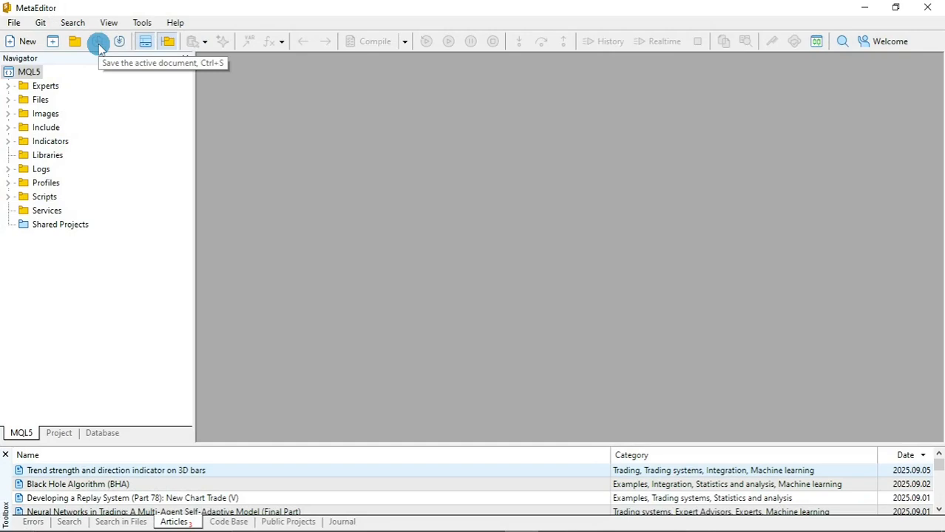
pyautogui.click(8, 99)
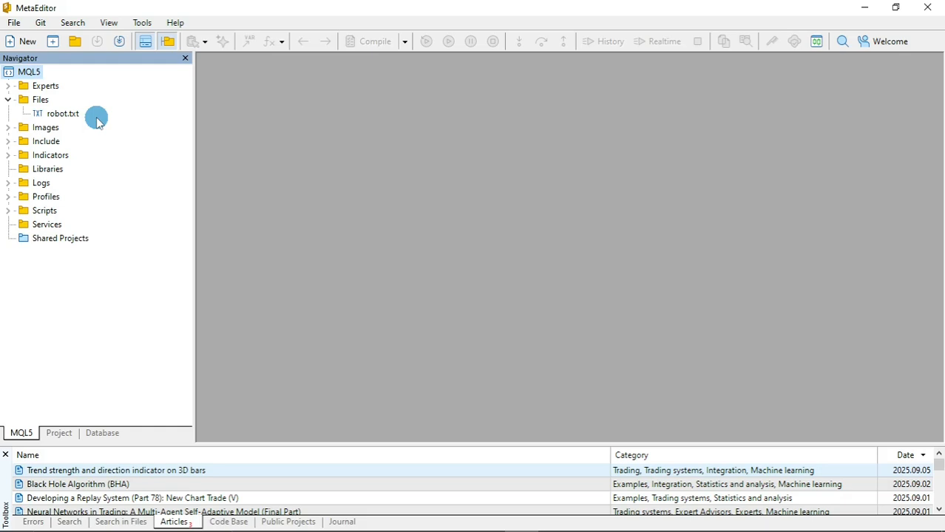
pyautogui.rightClick(74, 113)
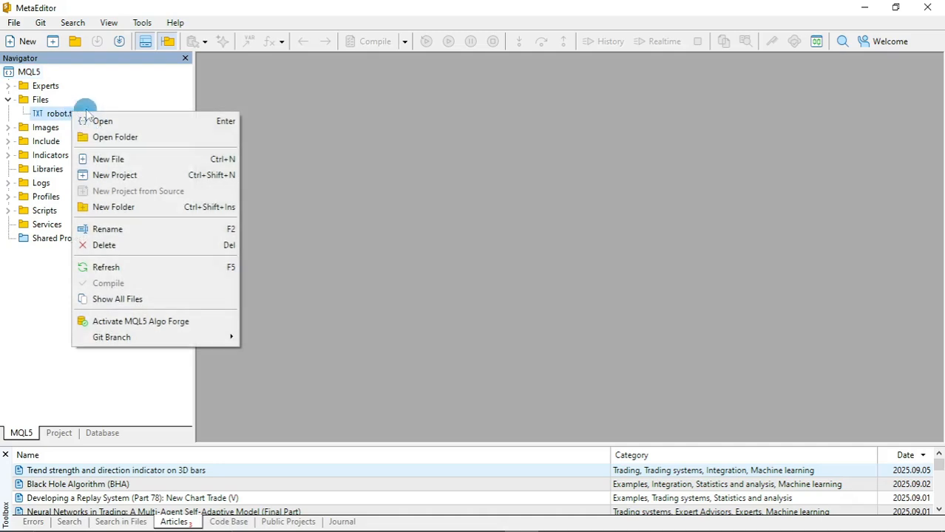
pyautogui.click(107, 229)
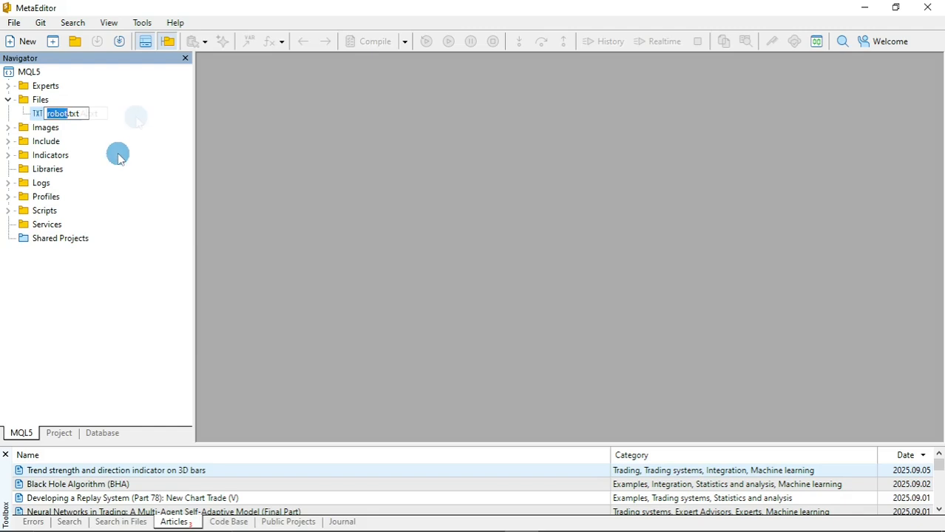
pyautogui.write('Sample EA')
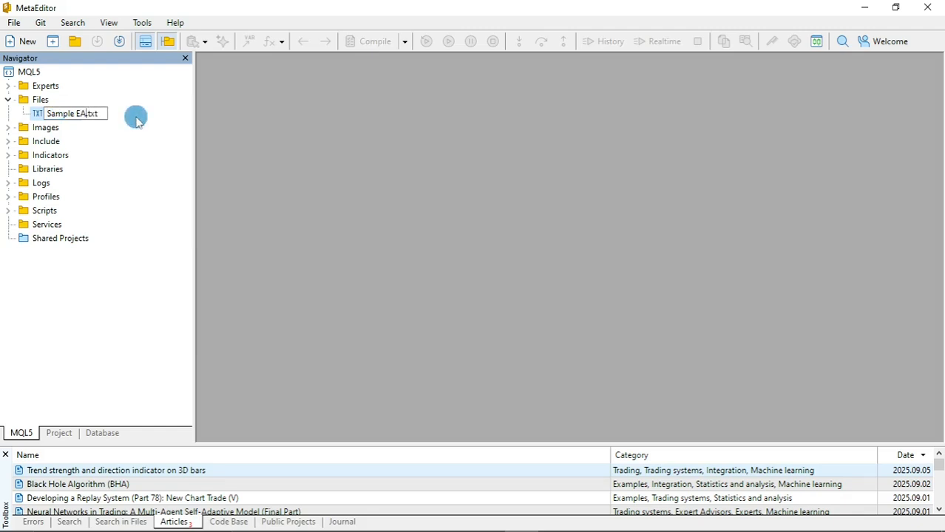
pyautogui.write('mq5')
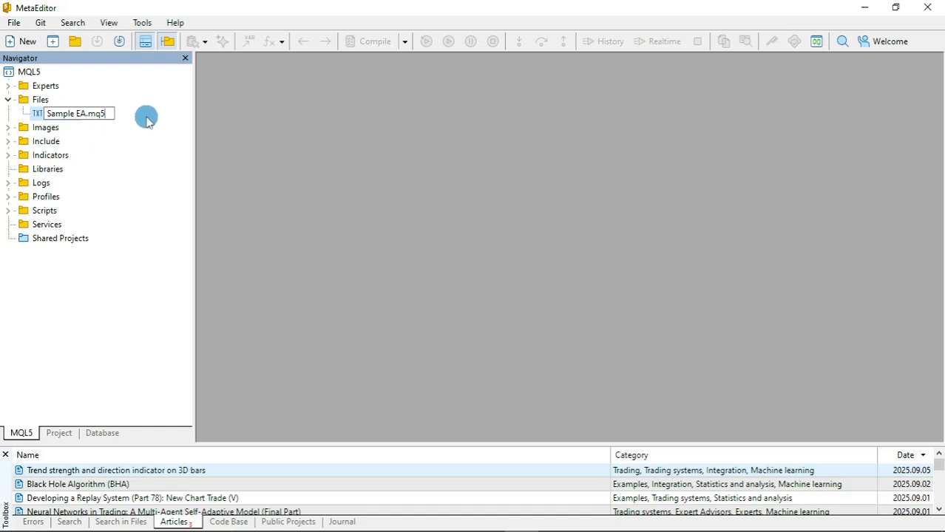
pyautogui.press('Return')
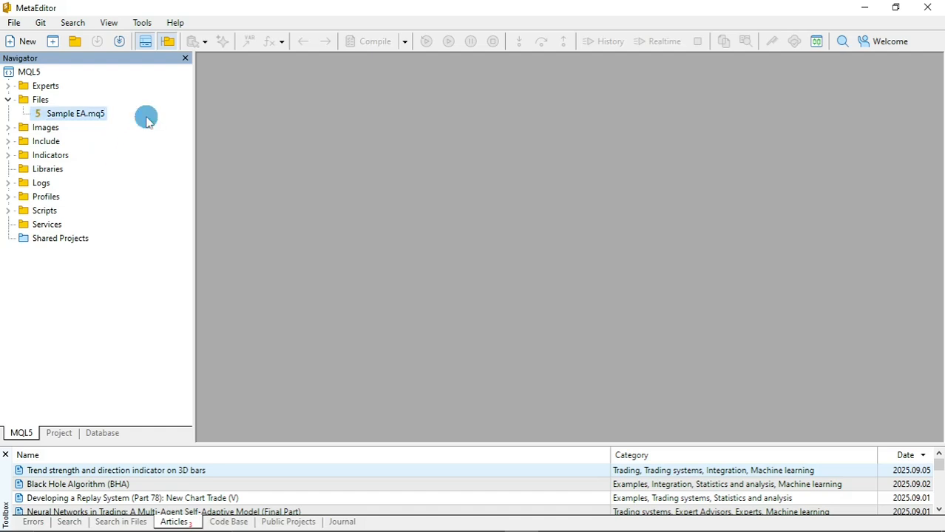
# - Move Sample EA.mq5 into the Experts folder and compile it, closing MetaEditor when done
pyautogui.moveTo(72, 111); pyautogui.dragTo(61, 88)
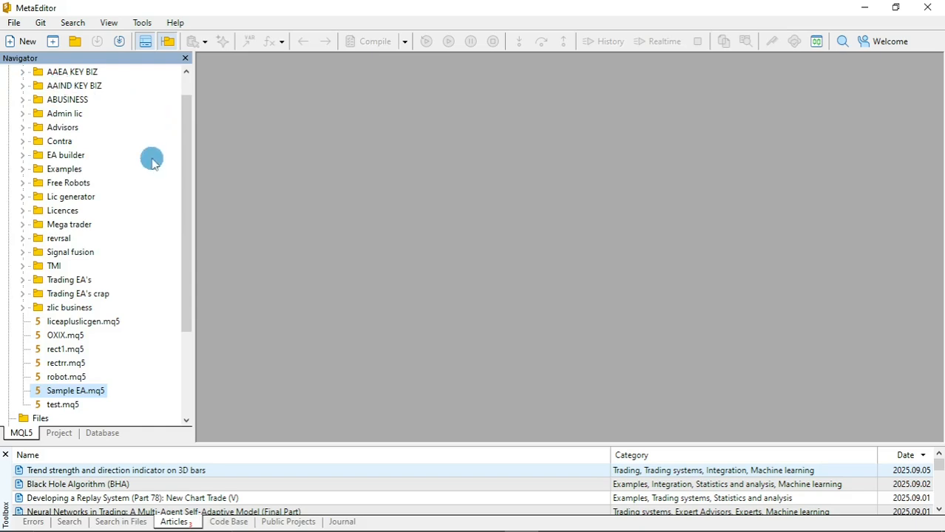
pyautogui.doubleClick(95, 390)
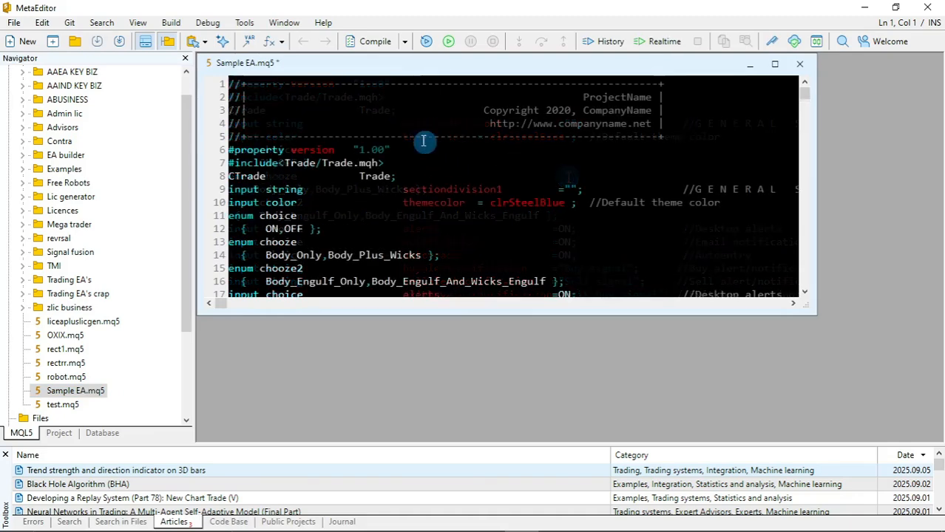
pyautogui.click(374, 42)
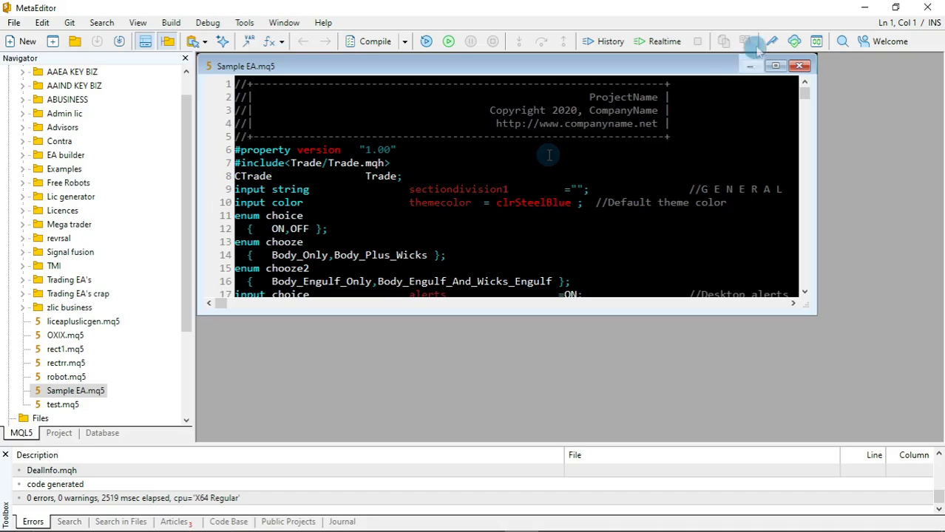
pyautogui.click(375, 42)
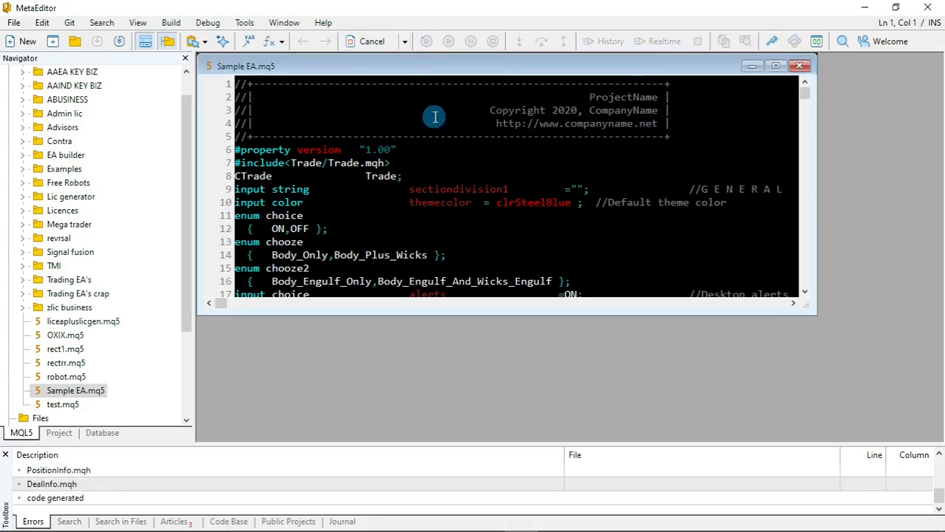
pyautogui.moveTo(805, 93); pyautogui.dragTo(806, 274)
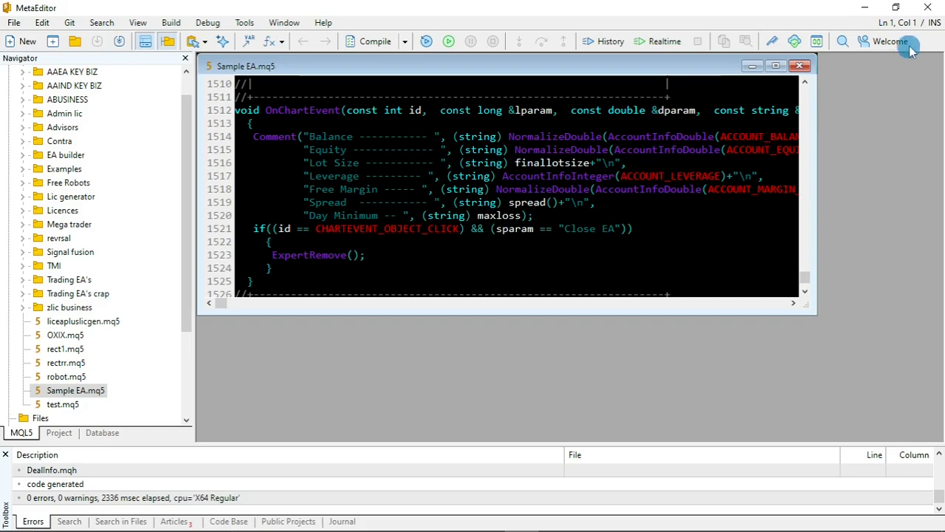
pyautogui.click(929, 11)
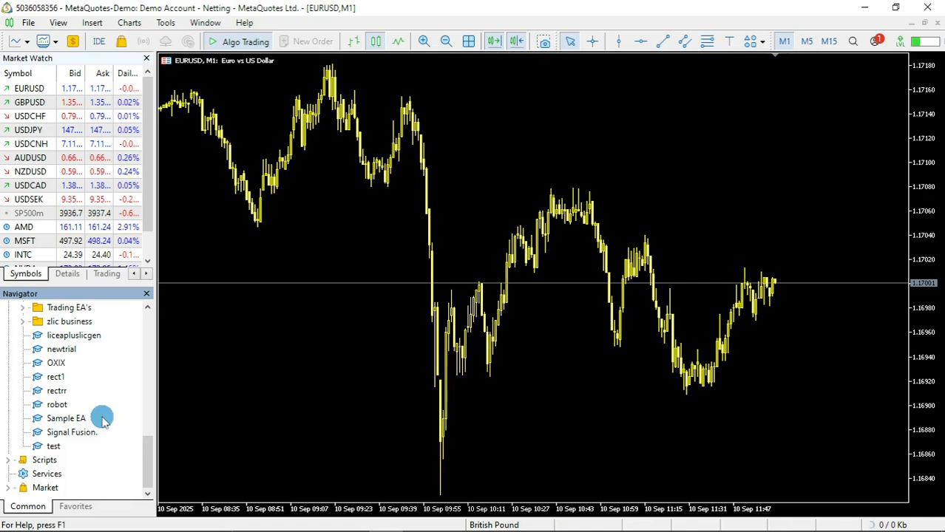
# - Open the Strategy Tester and select Sample EA.ex5 as the expert, with EURUSD as the symbol and M1 as the timeframe
pyautogui.click(68, 26)
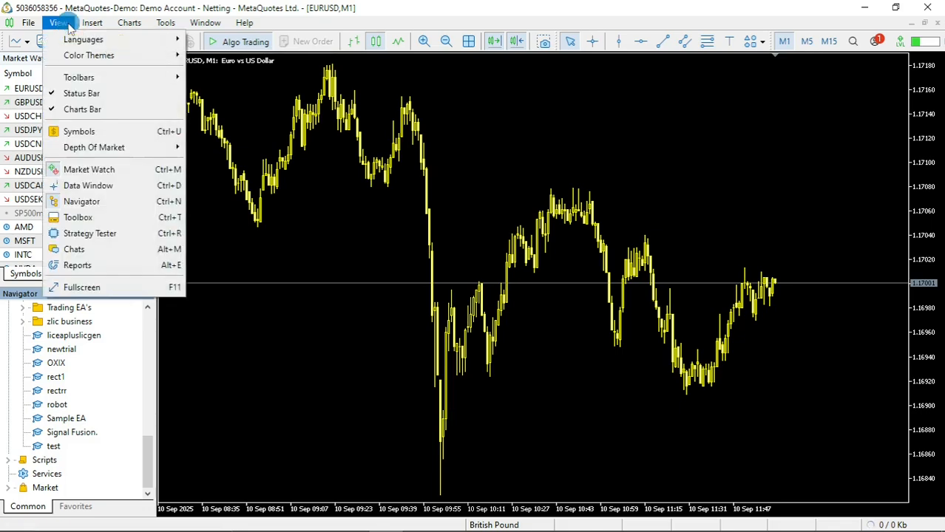
pyautogui.click(126, 237)
pyautogui.click(513, 398)
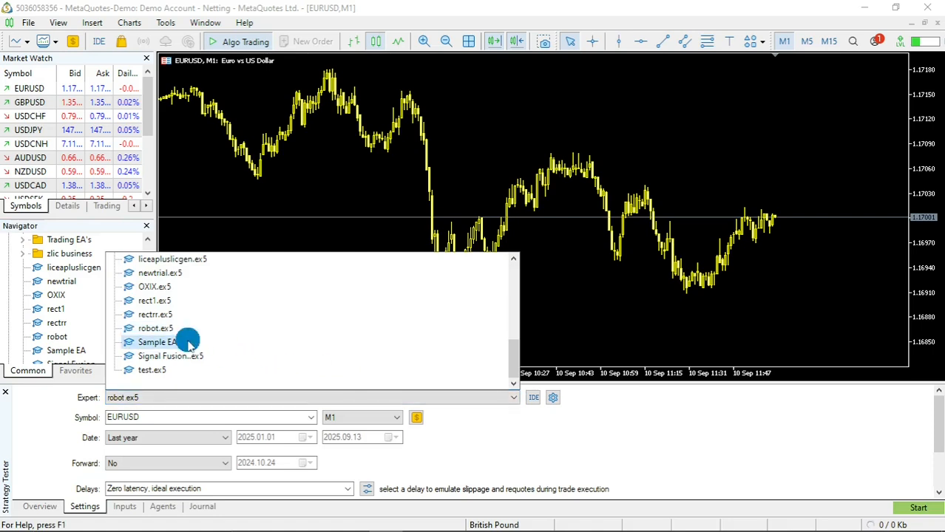
pyautogui.click(188, 343)
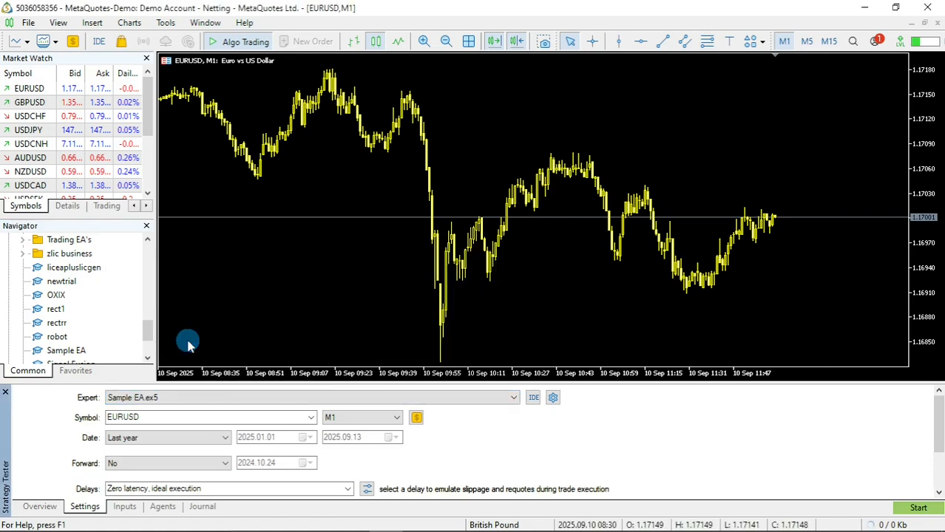
pyautogui.click(312, 418)
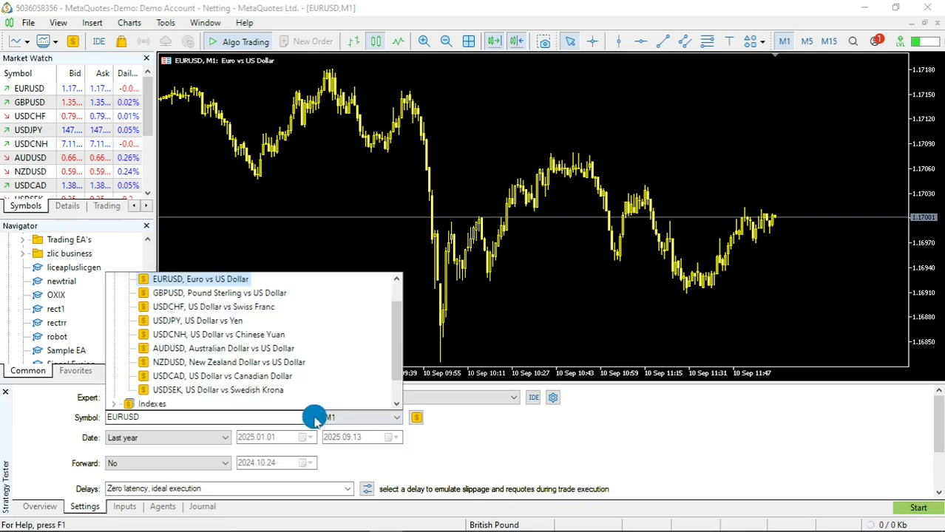
pyautogui.click(313, 418)
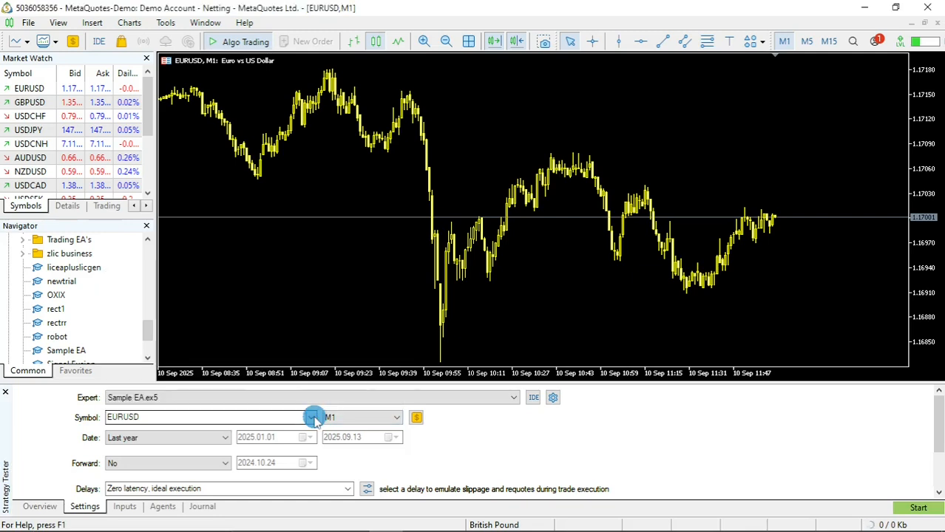
pyautogui.click(397, 419)
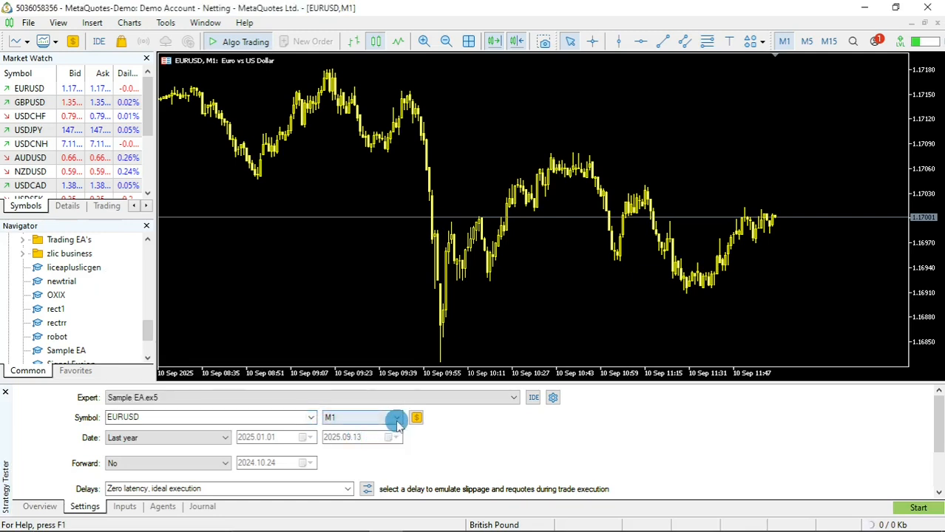
pyautogui.click(397, 420)
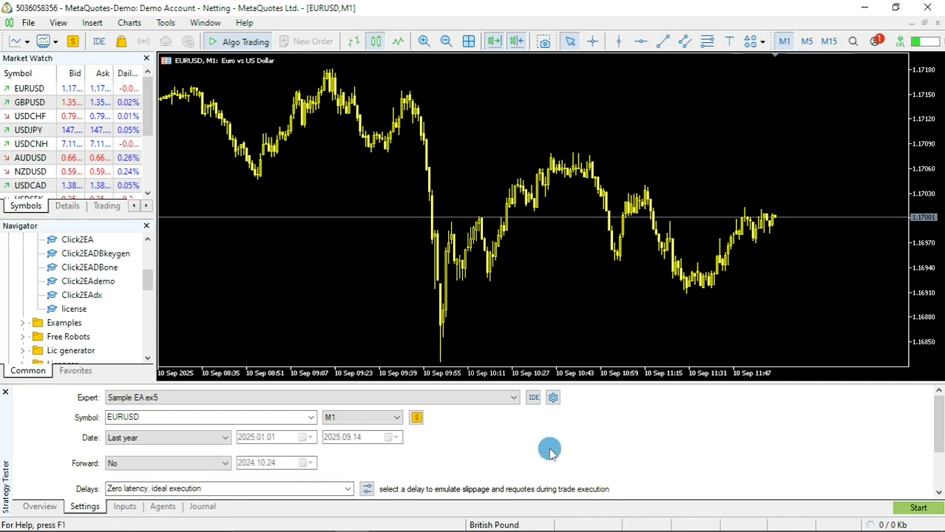
# - Start the visual backtest of Sample EA, pause it to inspect the trades, and toggle the chart grid
pyautogui.click(917, 509)
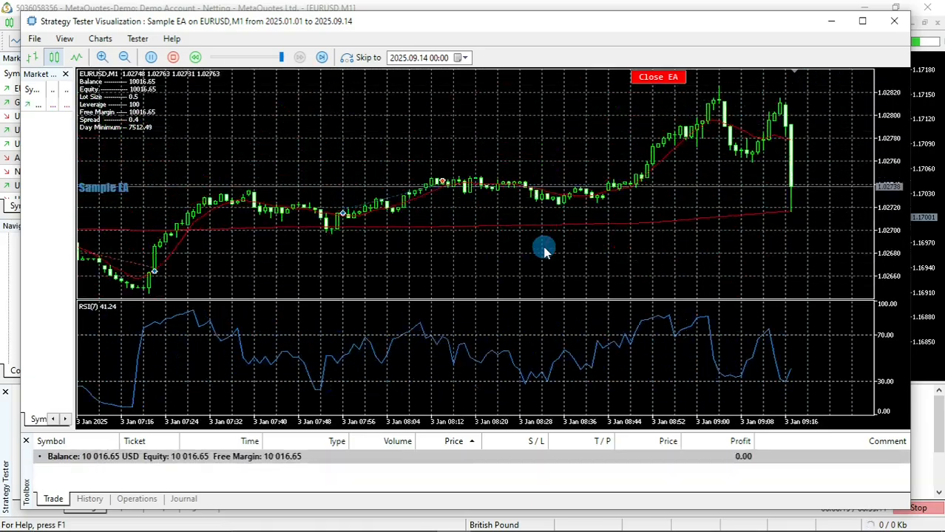
pyautogui.press('Pause')
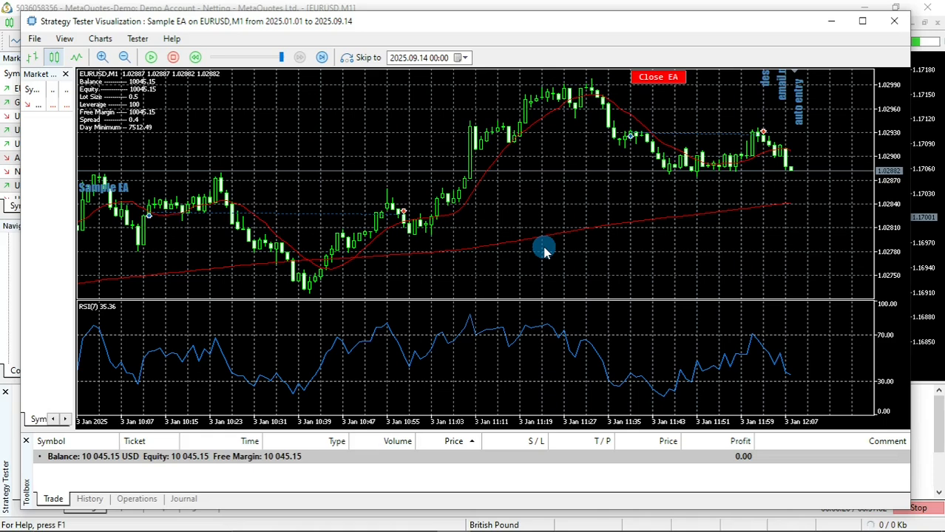
pyautogui.hotkey('ctrl', 'g')
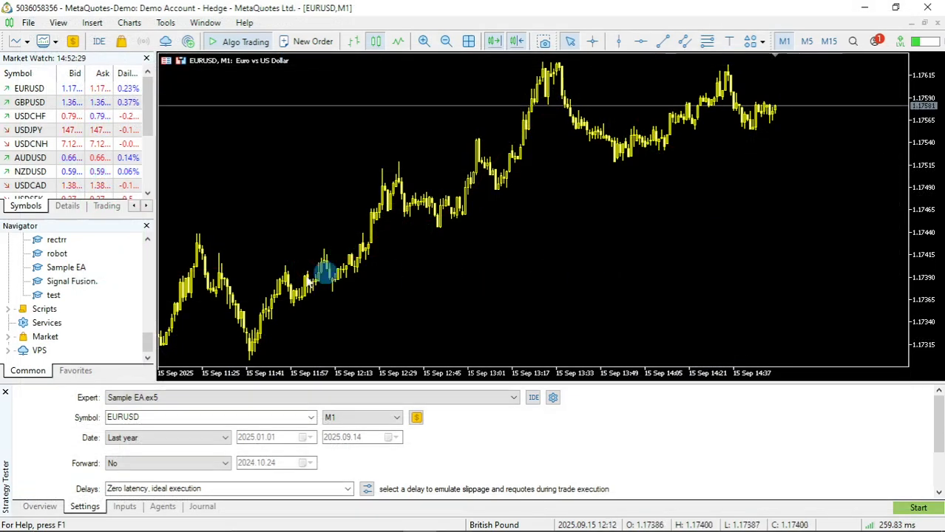
# - Close the Strategy Tester and attach Sample EA to the EURUSD M1 chart, reviewing its inputs and keeping their values
pyautogui.click(6, 398)
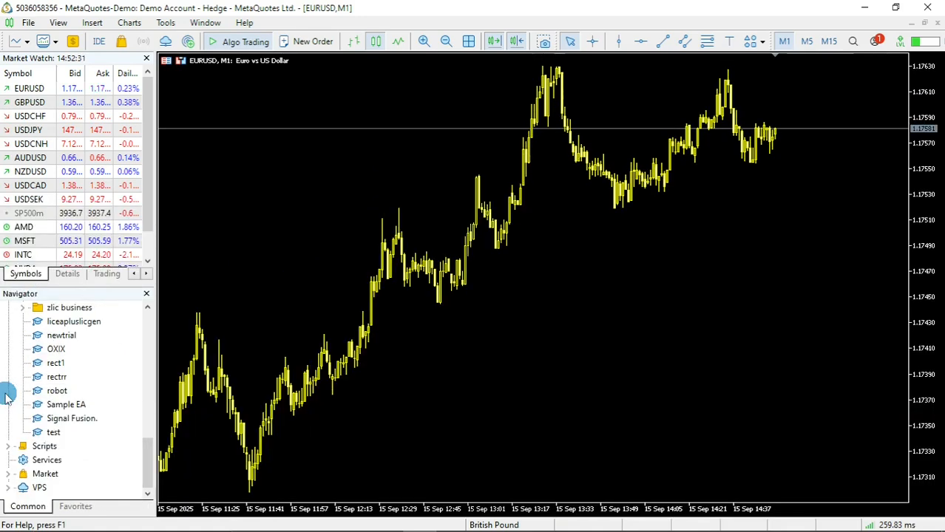
pyautogui.moveTo(169, 397); pyautogui.dragTo(266, 321)
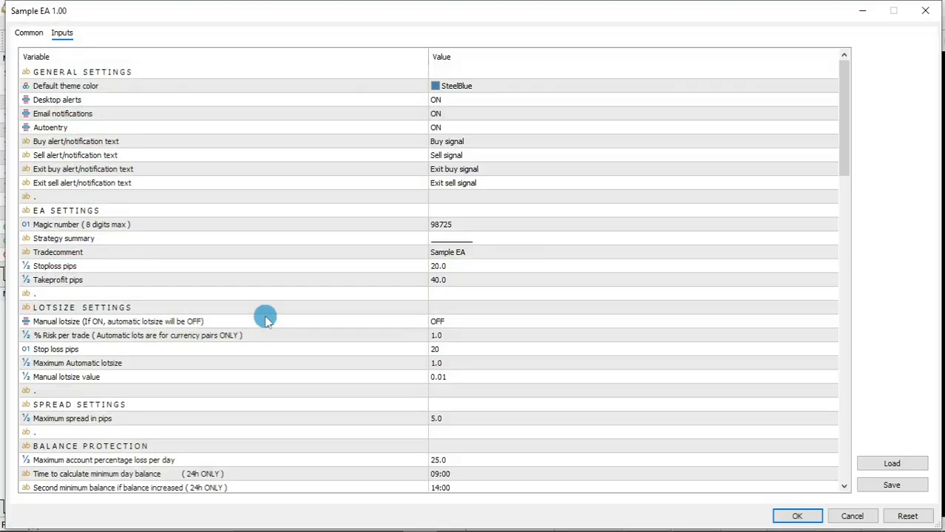
pyautogui.moveTo(844, 157); pyautogui.dragTo(861, 394)
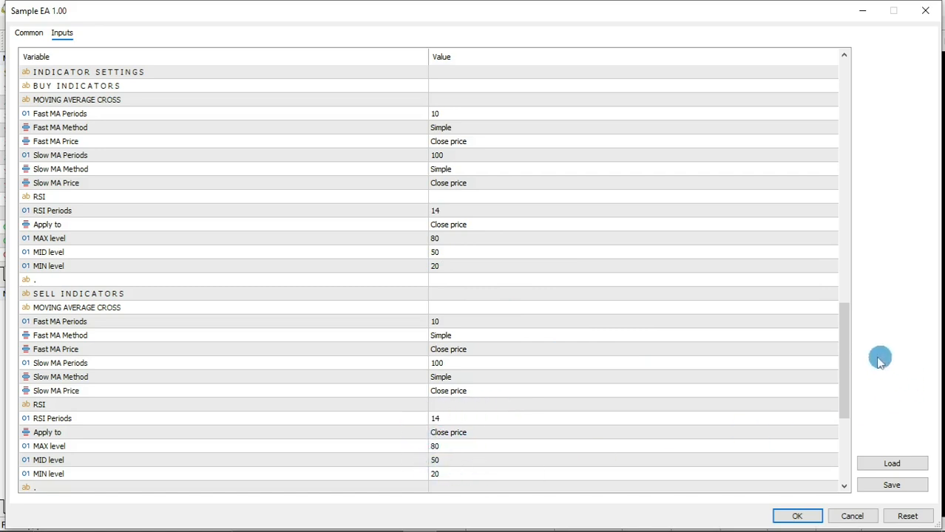
pyautogui.moveTo(848, 369); pyautogui.dragTo(853, 438)
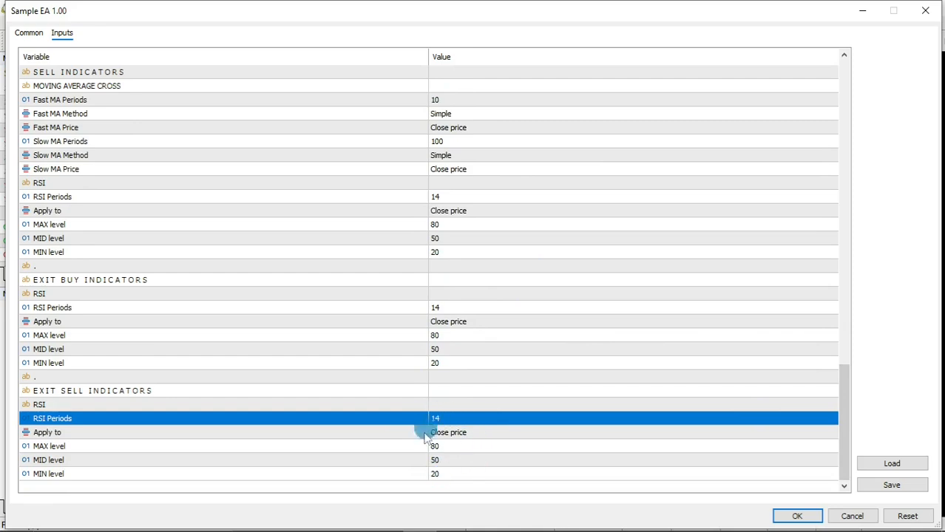
pyautogui.moveTo(844, 421); pyautogui.dragTo(838, 127)
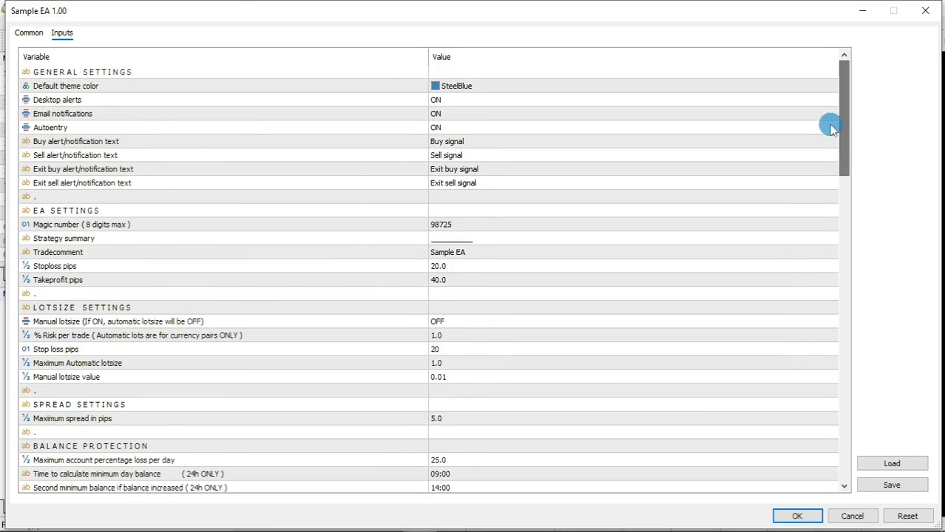
pyautogui.click(487, 100)
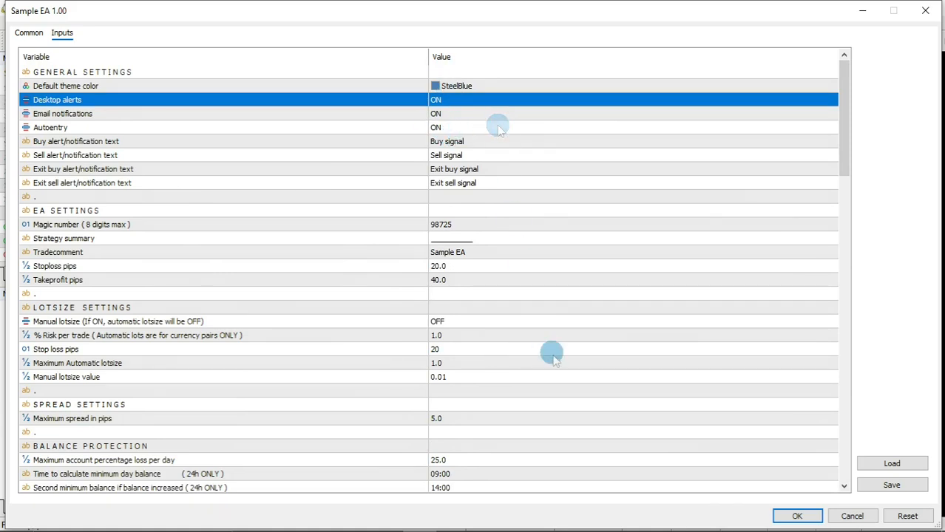
pyautogui.click(785, 520)
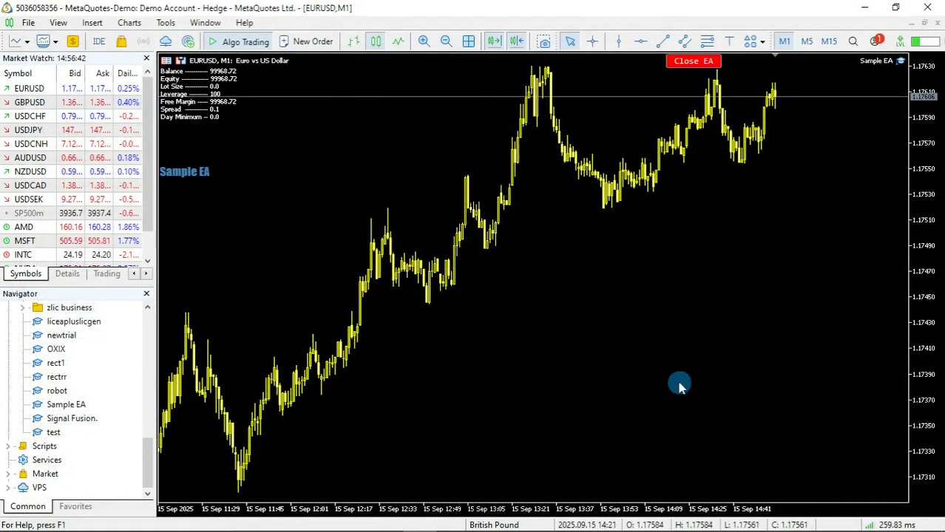